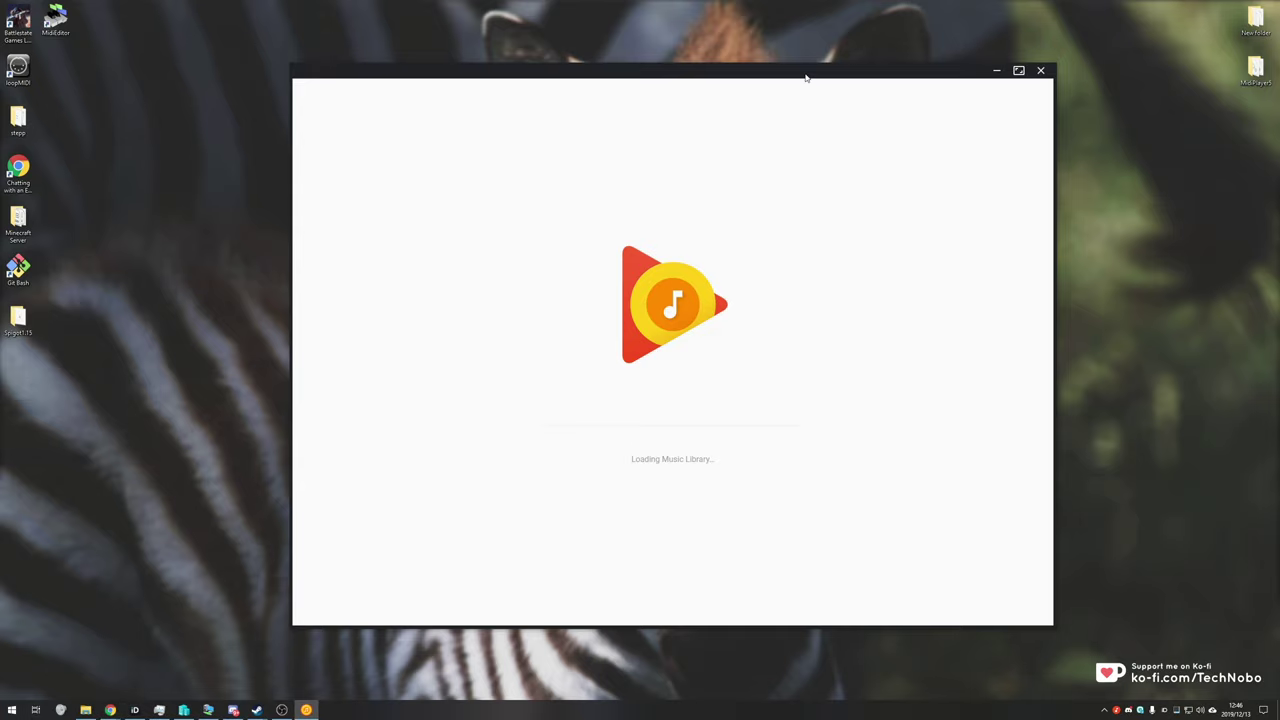
Step: Examine the GitHub issue thread about being stuck on "Loading music library" for available fixes, including the Mac addendum
{"action": "left_click_drag", "start_coordinate": [806, 77], "coordinate": [800, 77]}
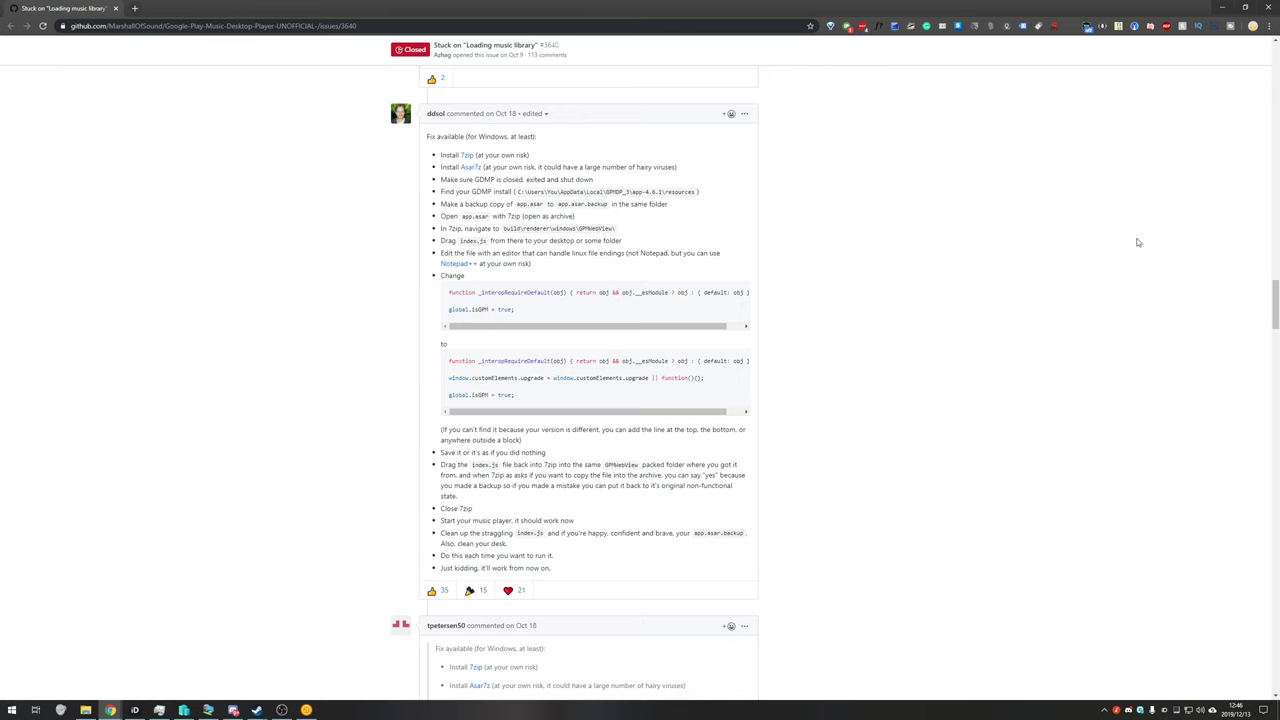
{"action": "left_click_drag", "start_coordinate": [1276, 305], "coordinate": [1276, 68]}
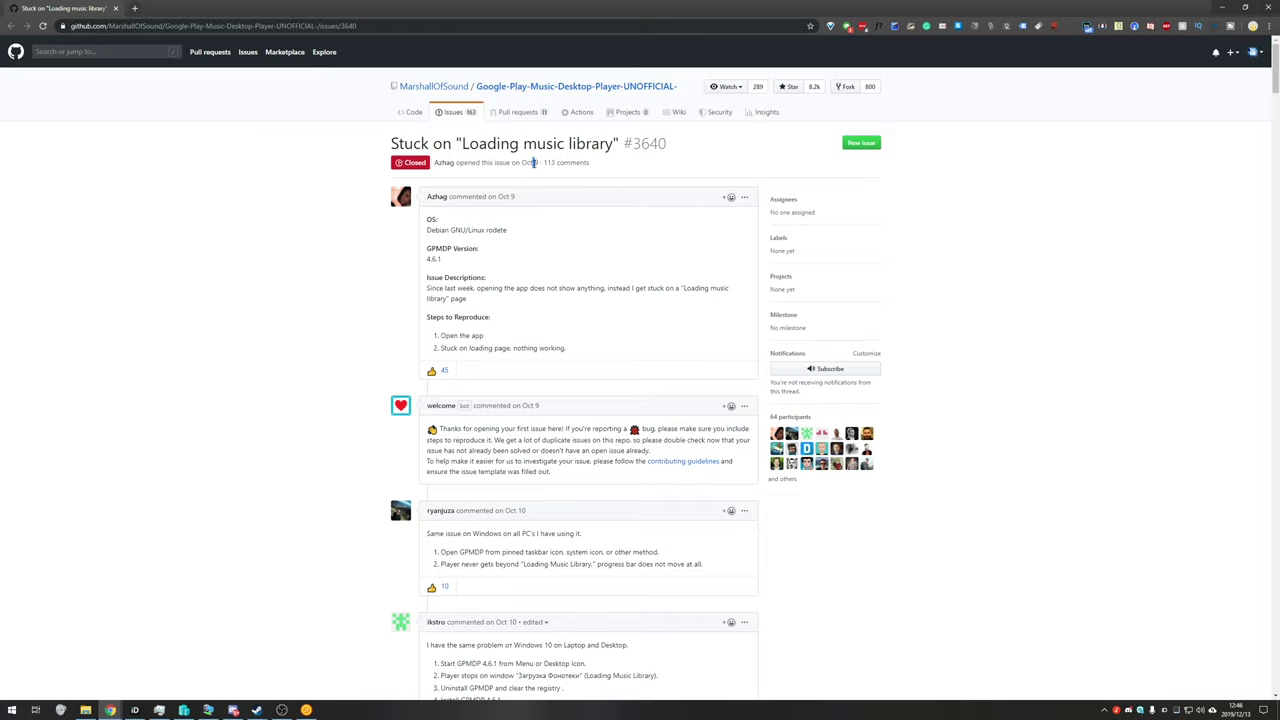
{"action": "scroll", "coordinate": [522, 230], "scroll_direction": "down", "scroll_amount": 10}
{"action": "scroll", "coordinate": [516, 263], "scroll_direction": "down", "scroll_amount": 15}
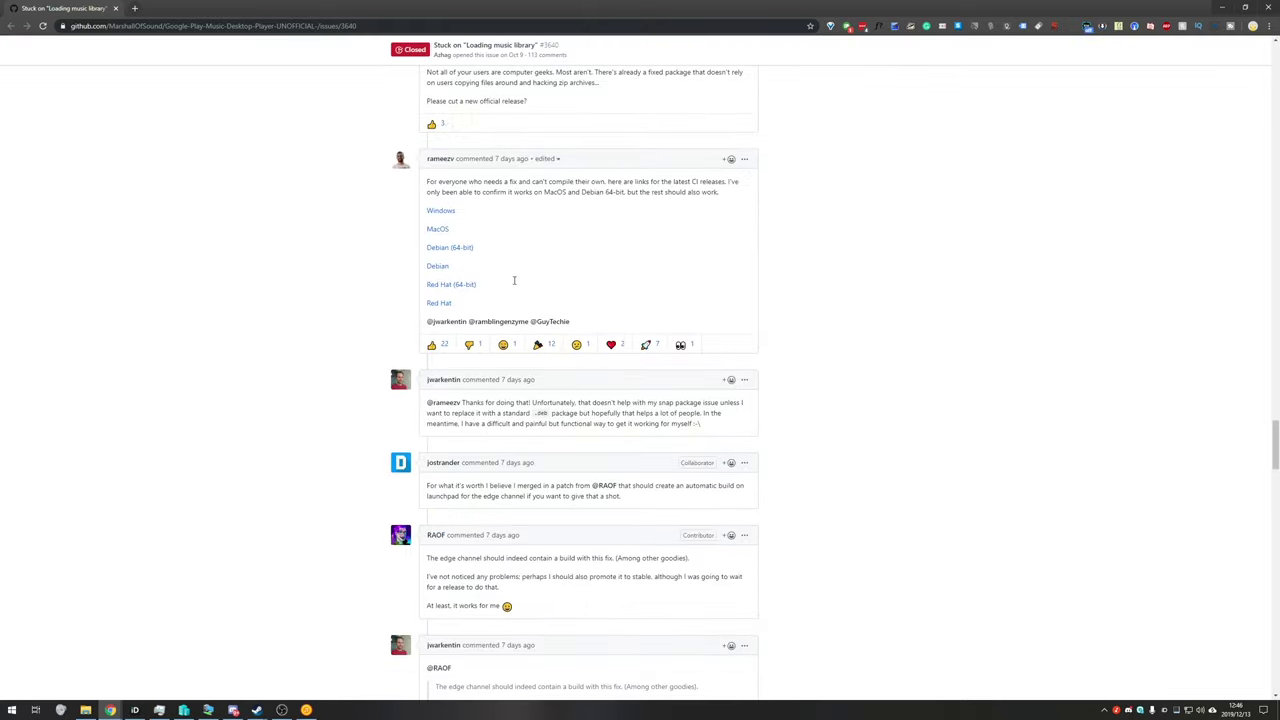
{"action": "scroll", "coordinate": [515, 283], "scroll_direction": "up", "scroll_amount": 4}
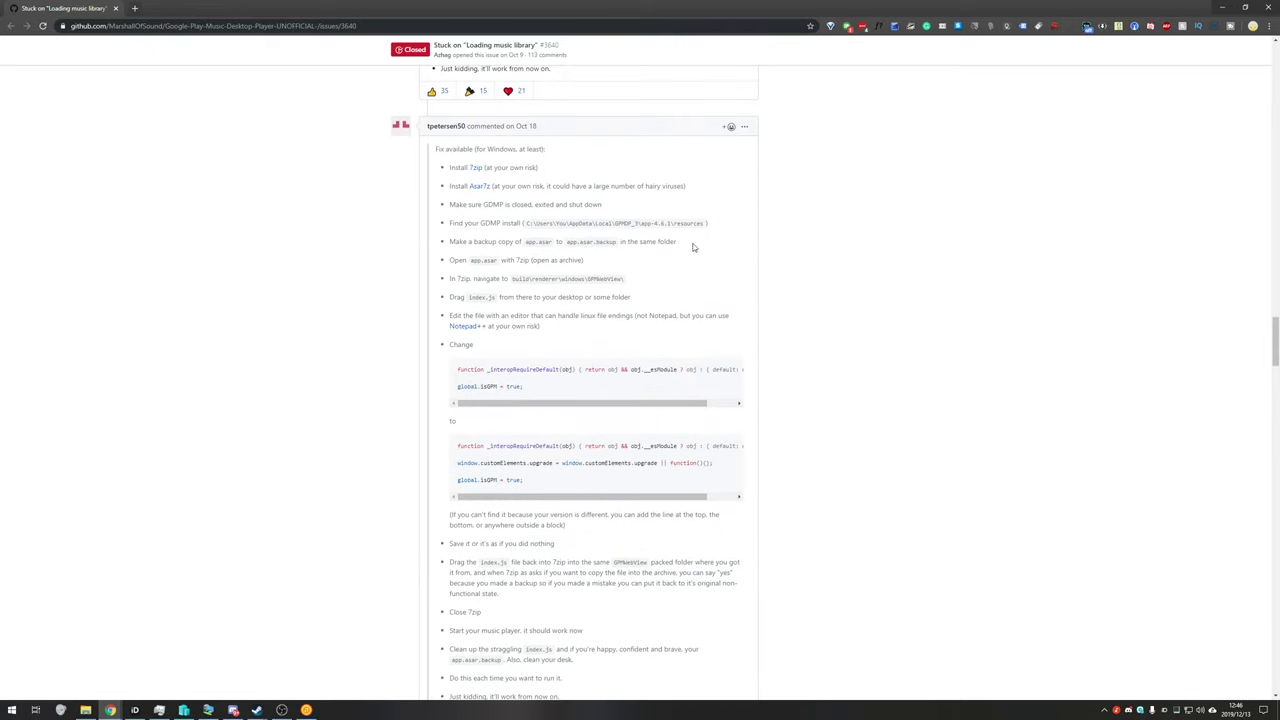
{"action": "scroll", "coordinate": [336, 394], "scroll_direction": "down", "scroll_amount": 20}
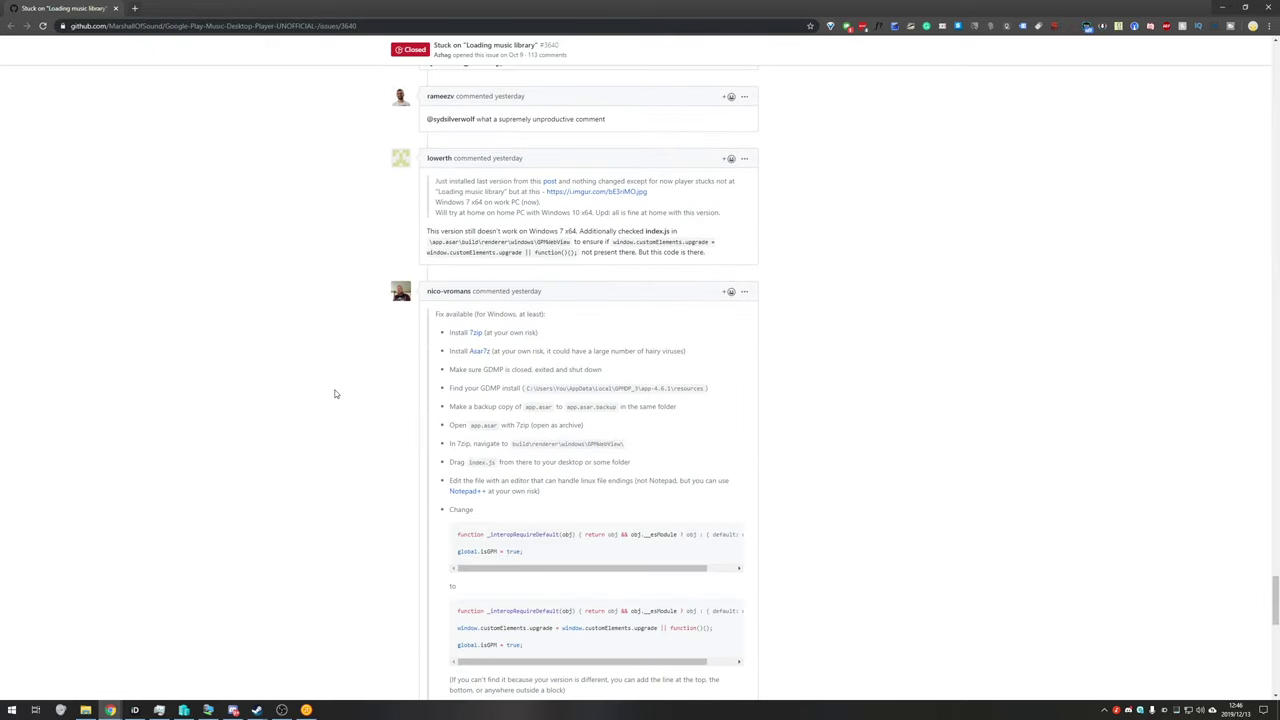
{"action": "scroll", "coordinate": [336, 394], "scroll_direction": "down", "scroll_amount": 1}
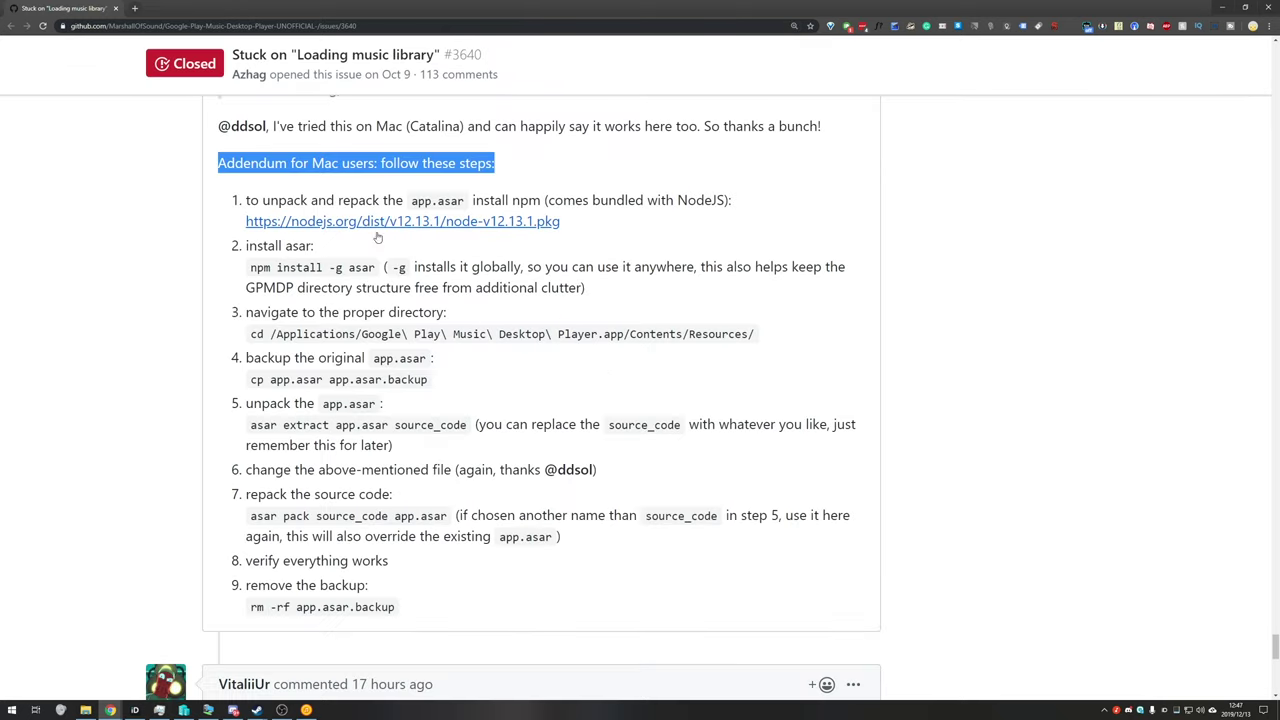
{"action": "left_click", "coordinate": [382, 243]}
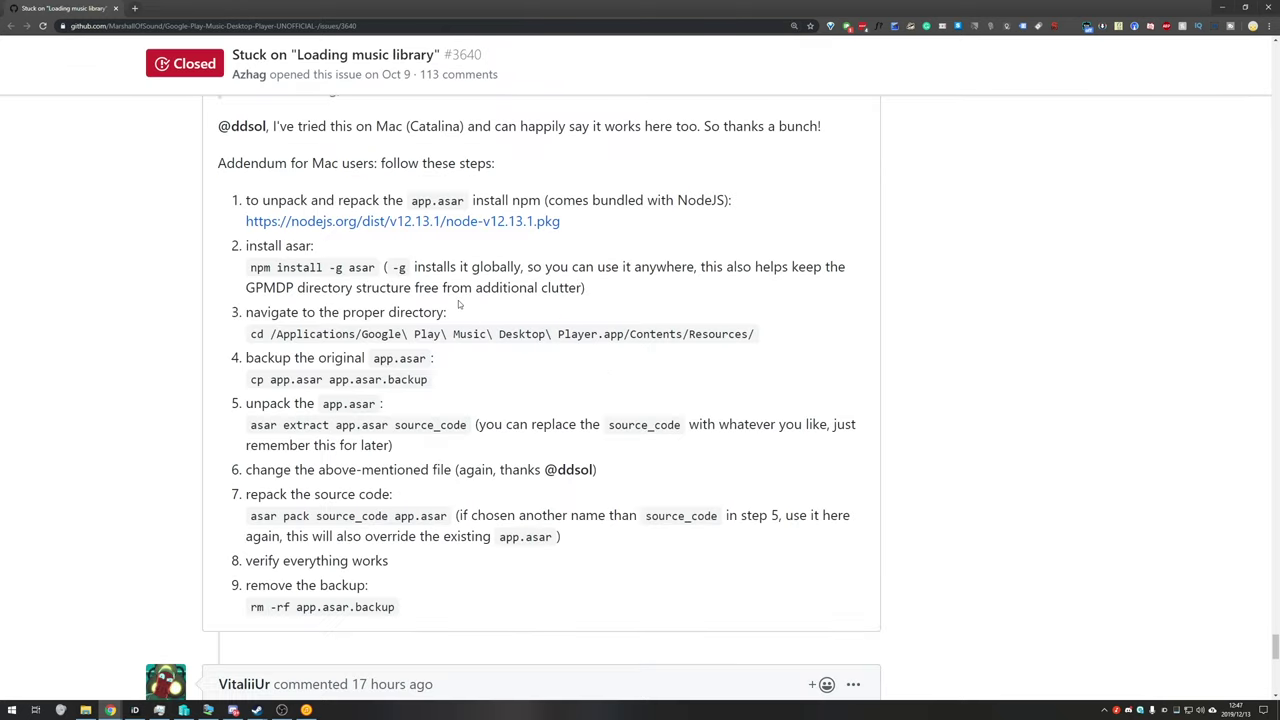
{"action": "scroll", "coordinate": [493, 262], "scroll_direction": "up", "scroll_amount": 1}
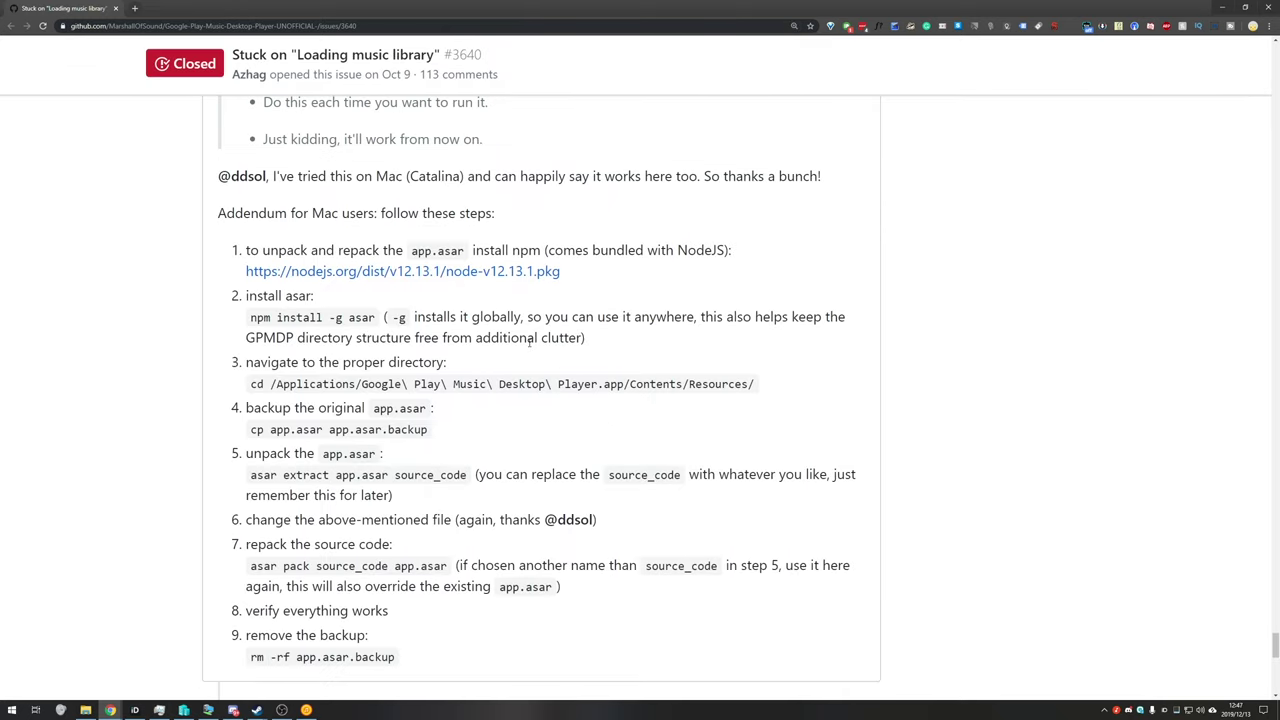
Step: Open the 7zip and Asar7z links from the Oct 18 Windows fix comment in new tabs
{"action": "scroll", "coordinate": [530, 341], "scroll_direction": "up", "scroll_amount": 15}
{"action": "key", "text": "ctrl+minus"}
{"action": "key", "text": "ctrl+minus"}
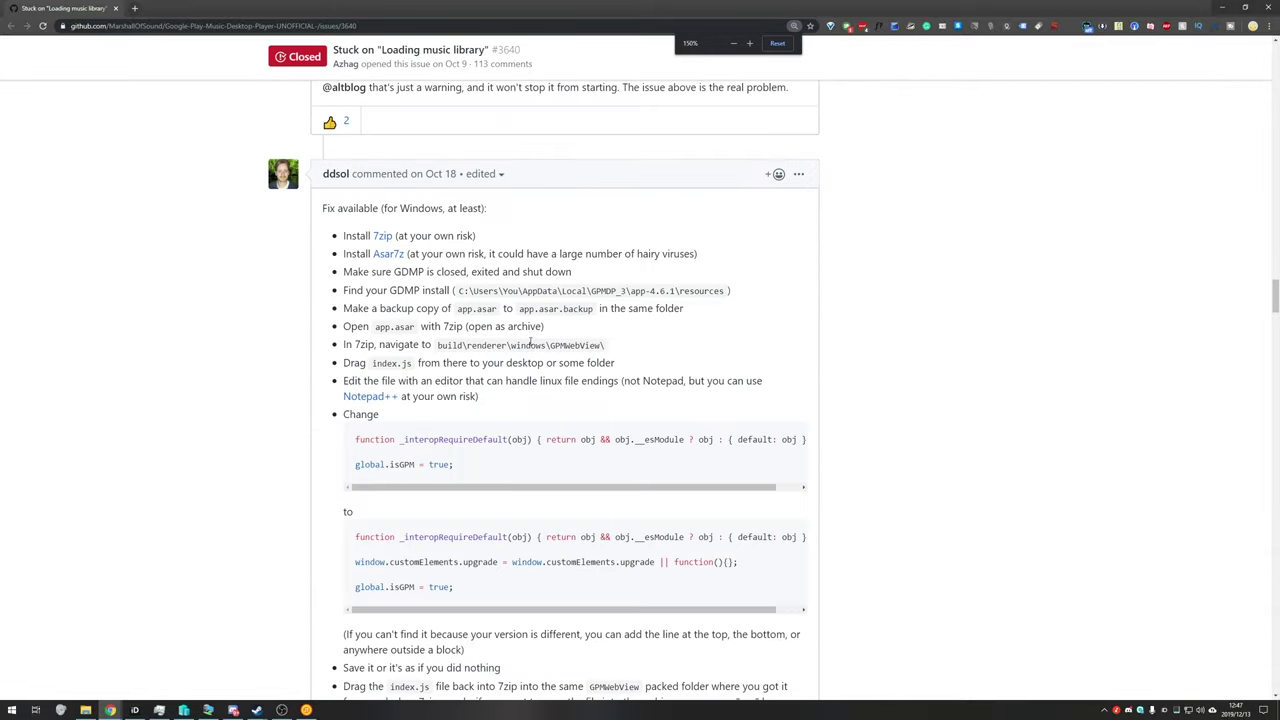
{"action": "scroll", "coordinate": [413, 186], "scroll_direction": "down", "scroll_amount": 1}
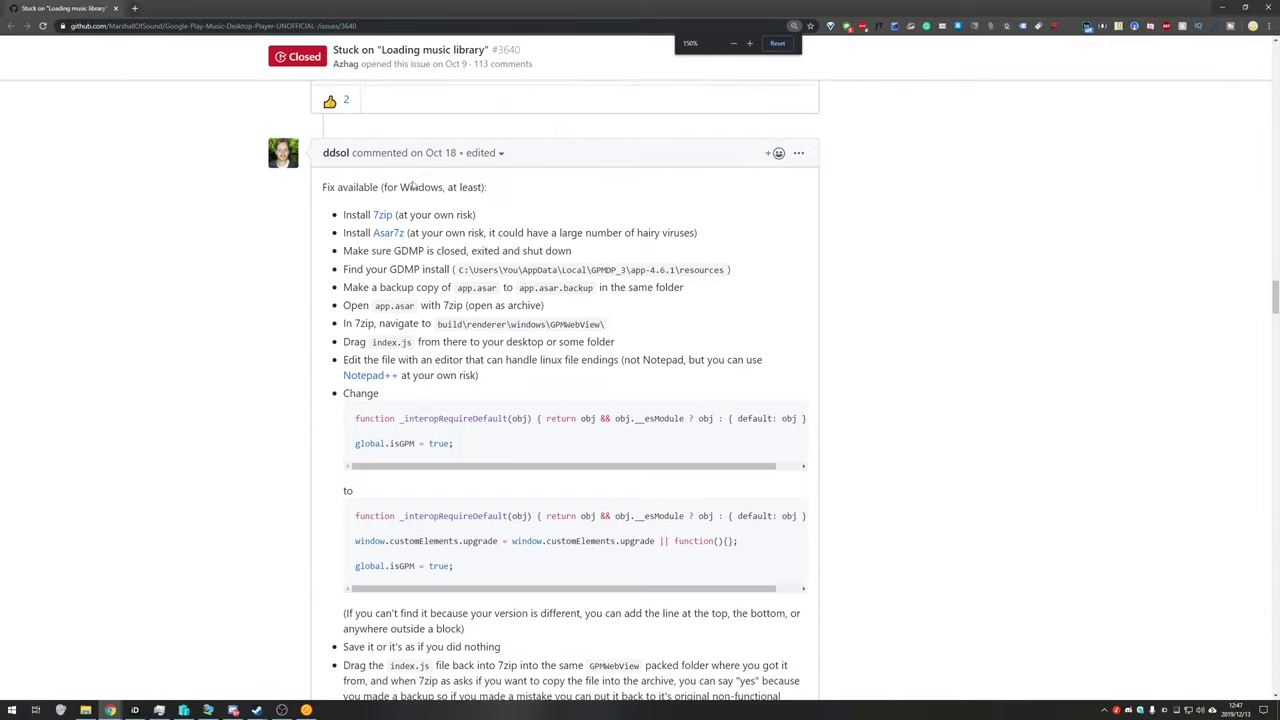
{"action": "scroll", "coordinate": [410, 186], "scroll_direction": "down", "scroll_amount": 1}
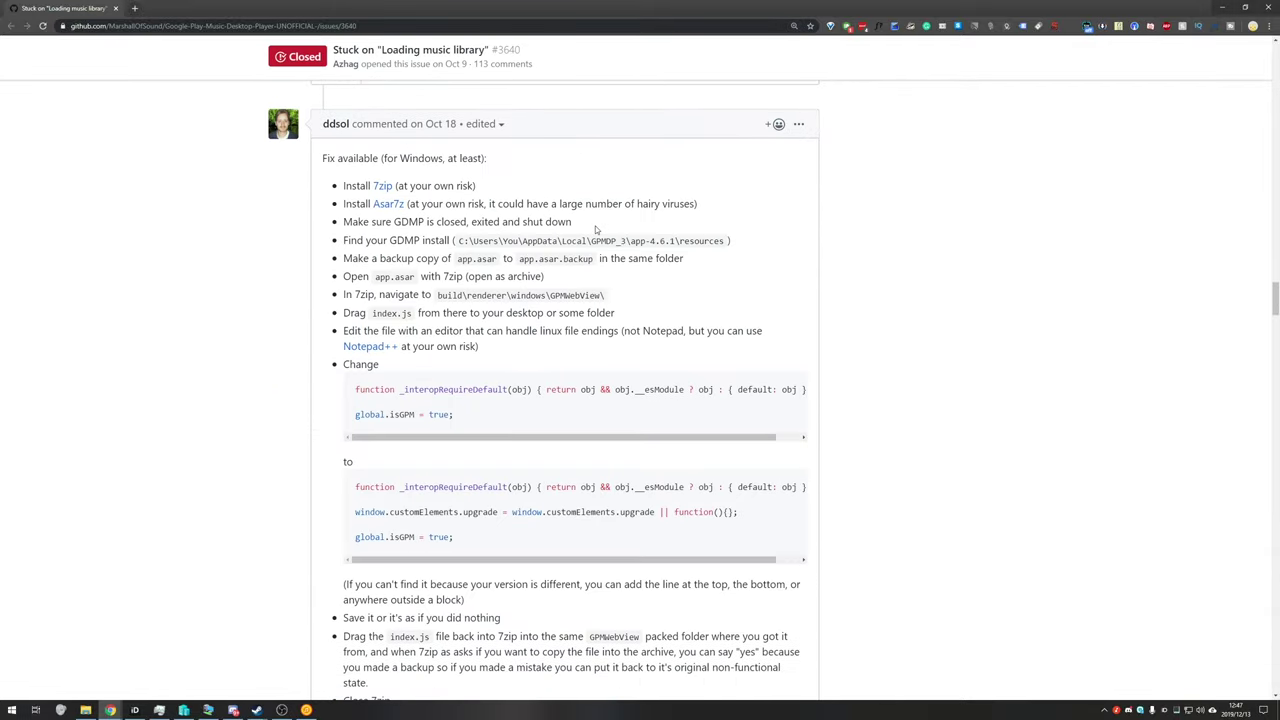
{"action": "middle_click", "coordinate": [385, 190]}
{"action": "middle_click", "coordinate": [390, 208]}
{"action": "left_click", "coordinate": [285, 7]}
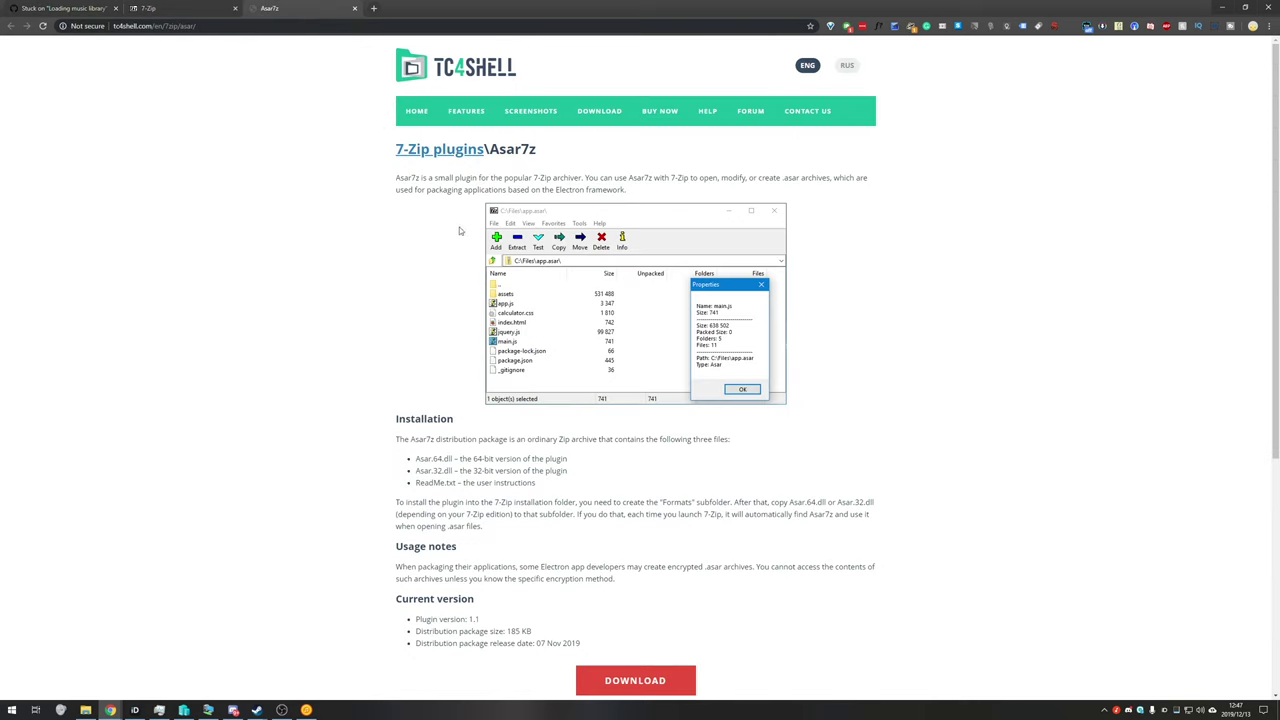
Step: Download the 64-bit Windows version of 7-Zip 19.00 and install it in C:\Program Files\7-Zip\
{"action": "left_click", "coordinate": [222, 6]}
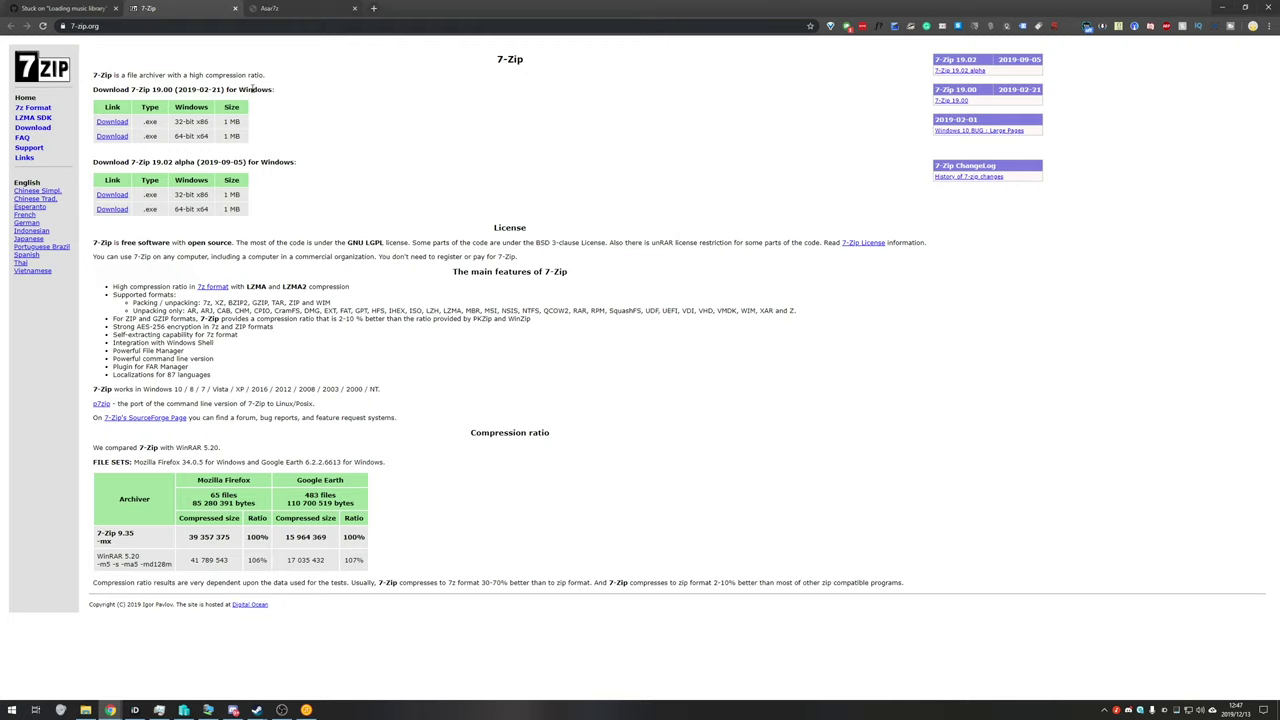
{"action": "left_click_drag", "start_coordinate": [95, 90], "coordinate": [158, 92]}
{"action": "left_click_drag", "start_coordinate": [240, 89], "coordinate": [276, 91]}
{"action": "left_click", "coordinate": [277, 91]}
{"action": "left_click", "coordinate": [115, 137]}
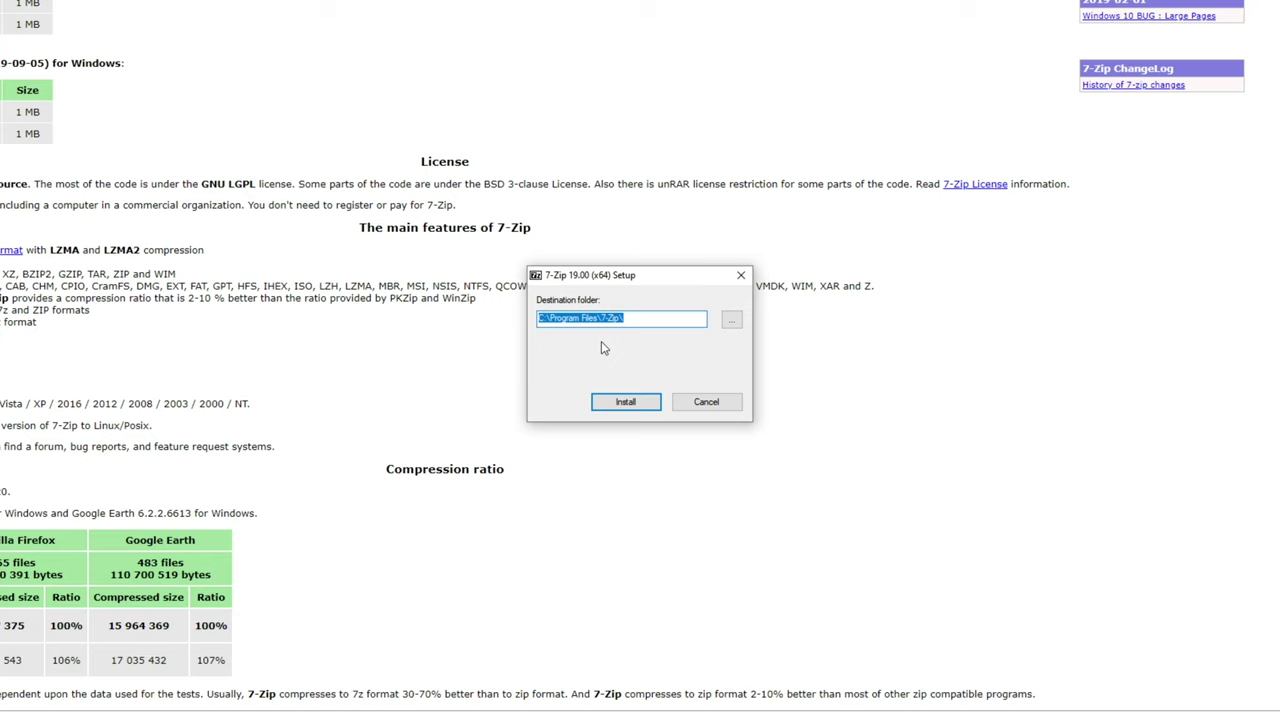
{"action": "left_click", "coordinate": [625, 402]}
{"action": "left_click", "coordinate": [626, 404]}
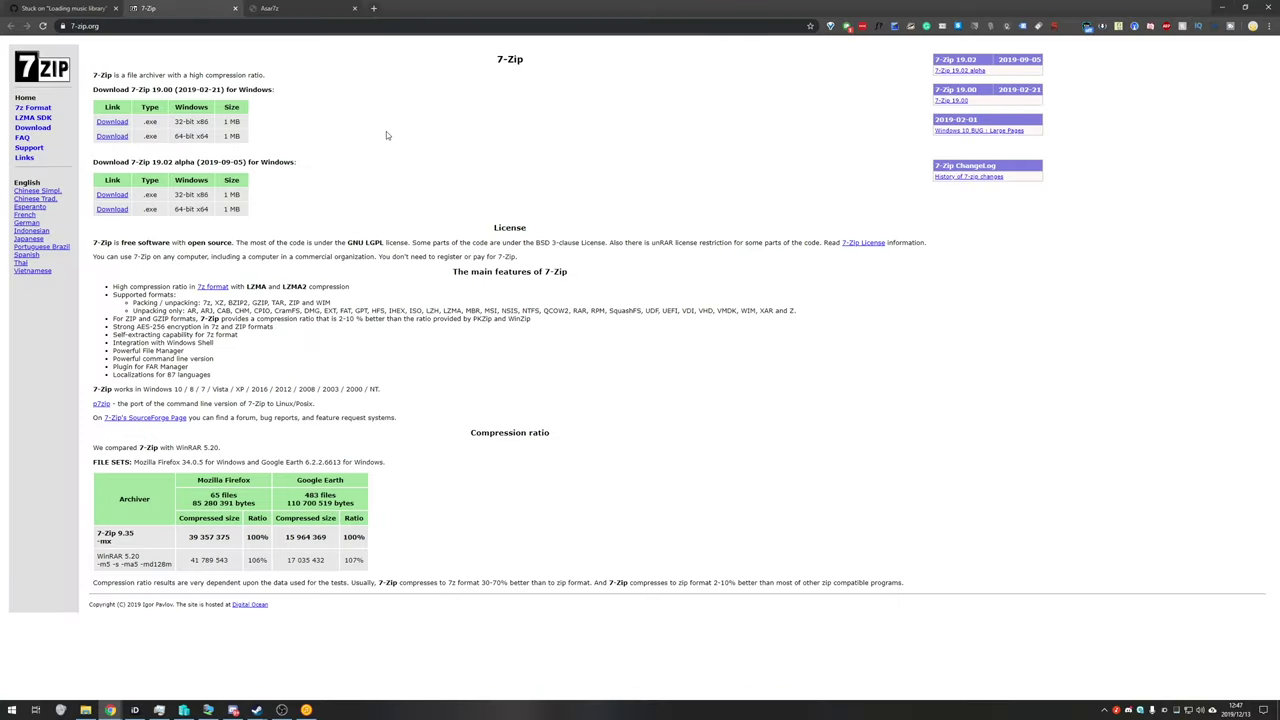
Step: Download the Asar7z plugin from its page and open the Asar.zip archive
{"action": "left_click", "coordinate": [290, 8]}
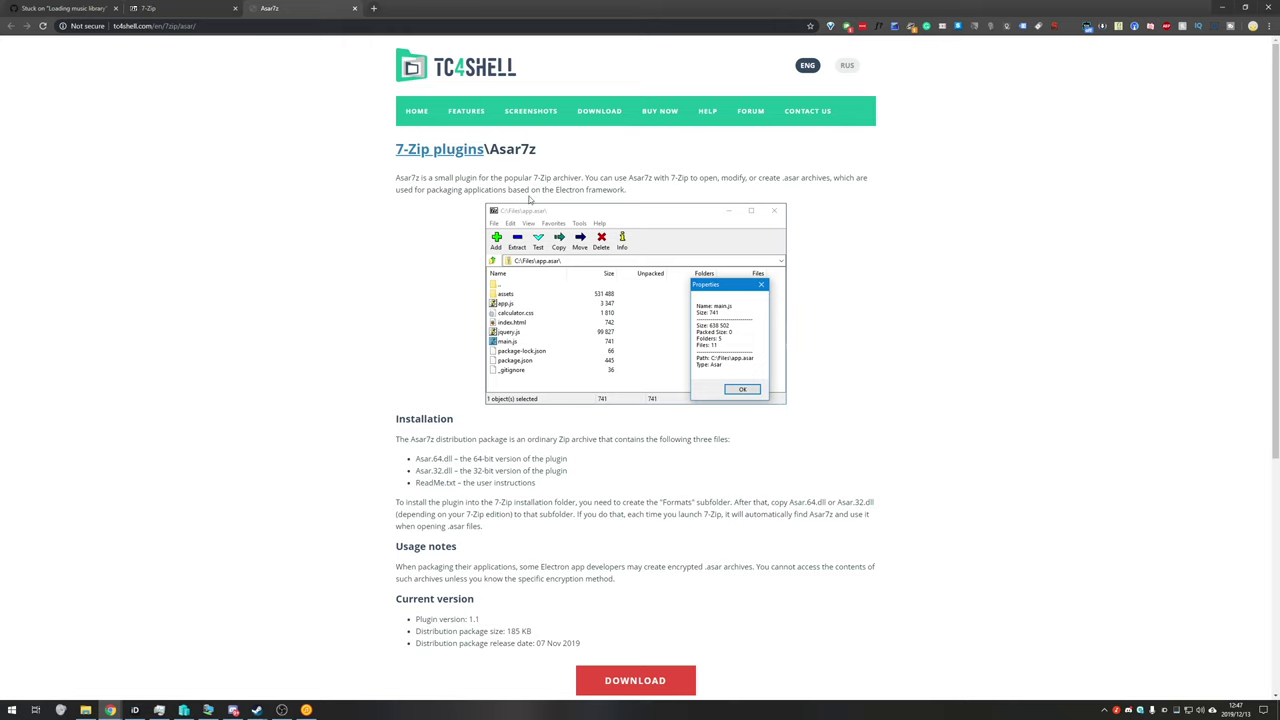
{"action": "scroll", "coordinate": [494, 190], "scroll_direction": "down", "scroll_amount": 1}
{"action": "left_click", "coordinate": [655, 584]}
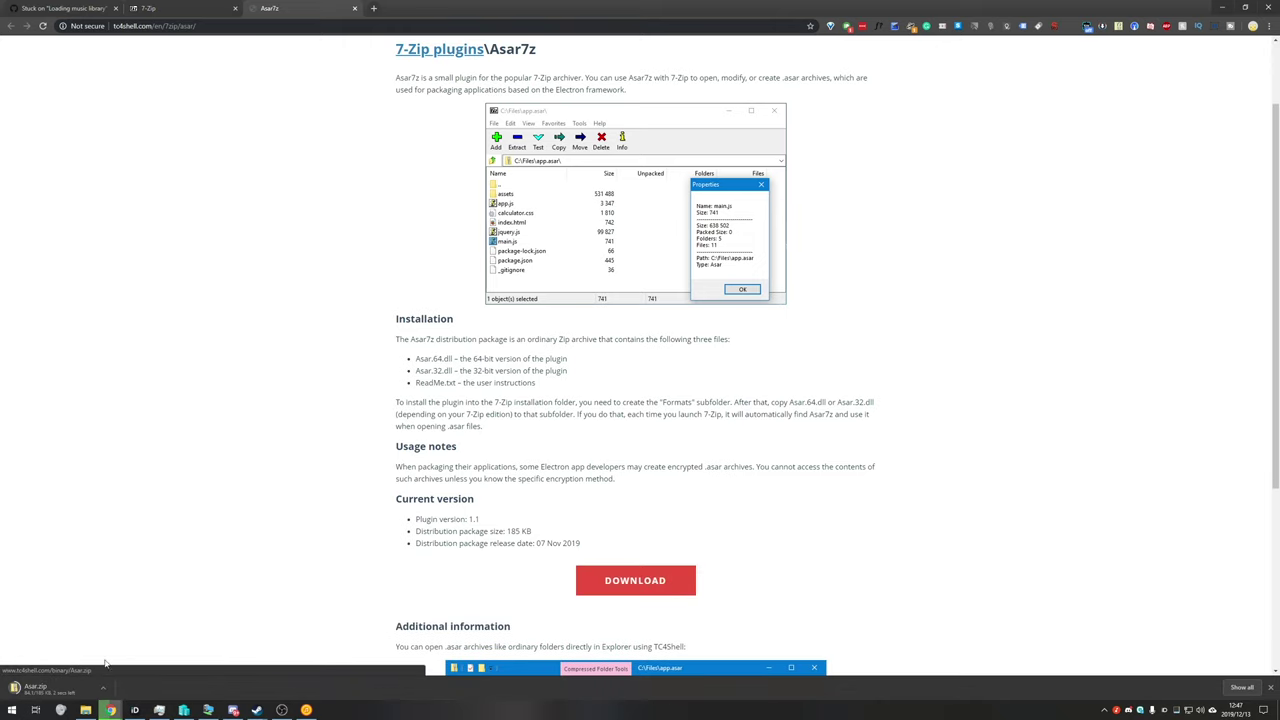
{"action": "left_click", "coordinate": [47, 689]}
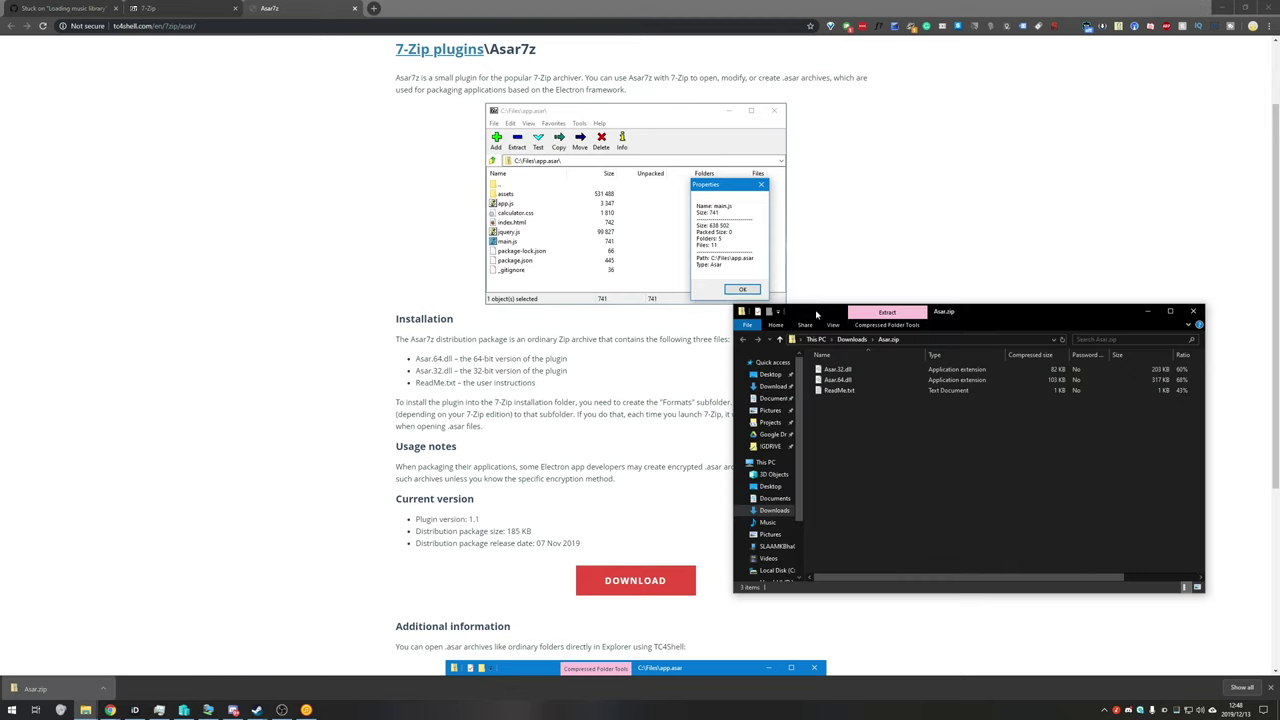
Step: Open ReadMe.txt from Asar.zip and read the plugin's installation instructions
{"action": "left_click", "coordinate": [869, 386]}
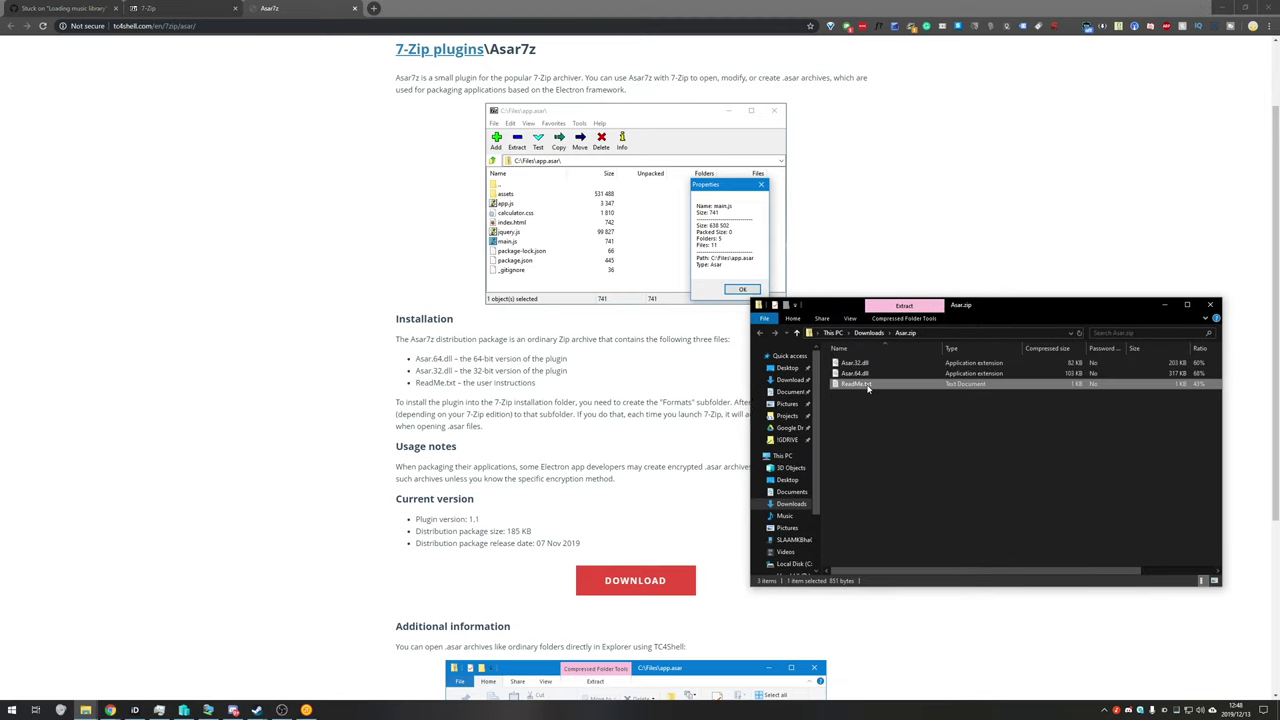
{"action": "left_click", "coordinate": [859, 373]}
{"action": "left_click", "coordinate": [855, 365]}
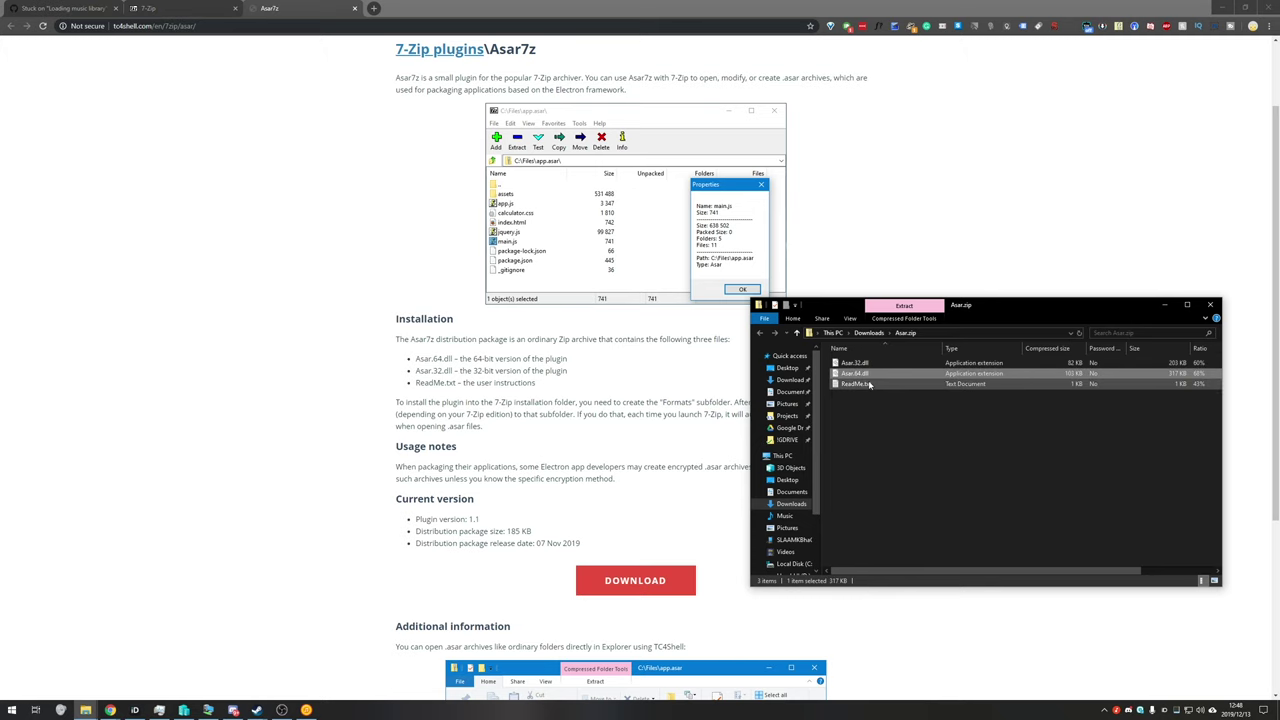
{"action": "double_click", "coordinate": [857, 384]}
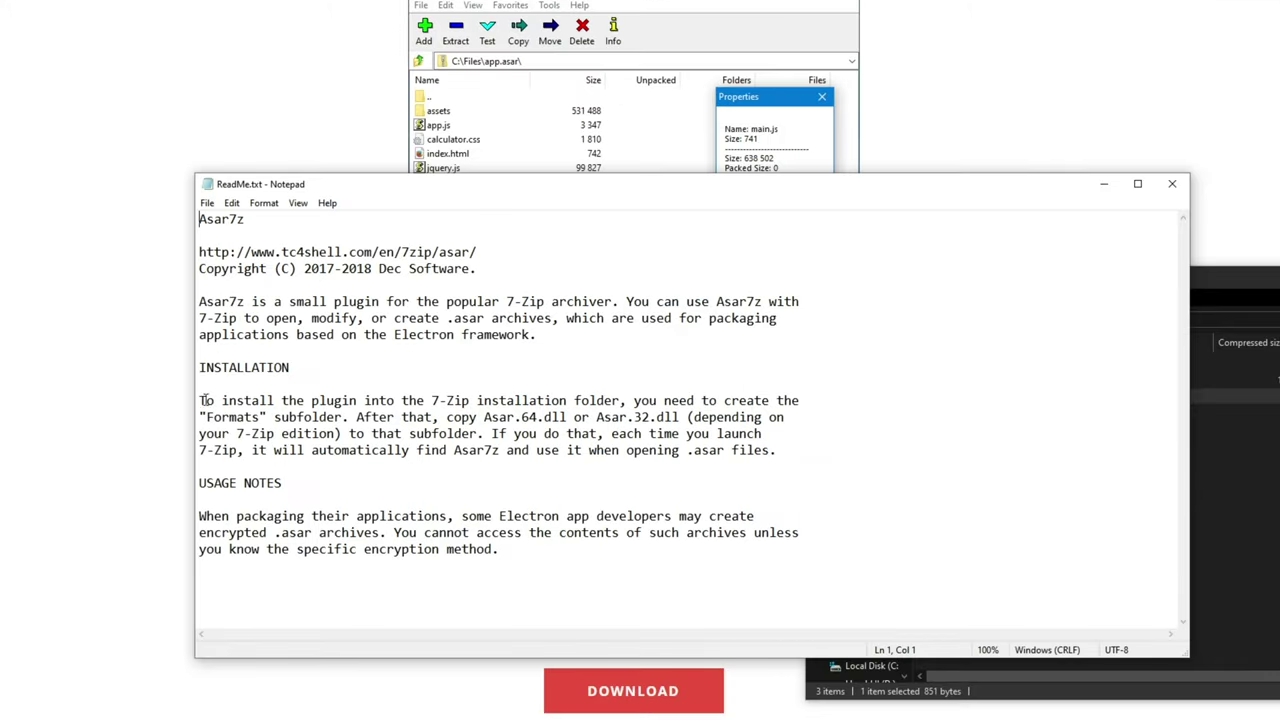
{"action": "left_click_drag", "start_coordinate": [201, 369], "coordinate": [320, 372]}
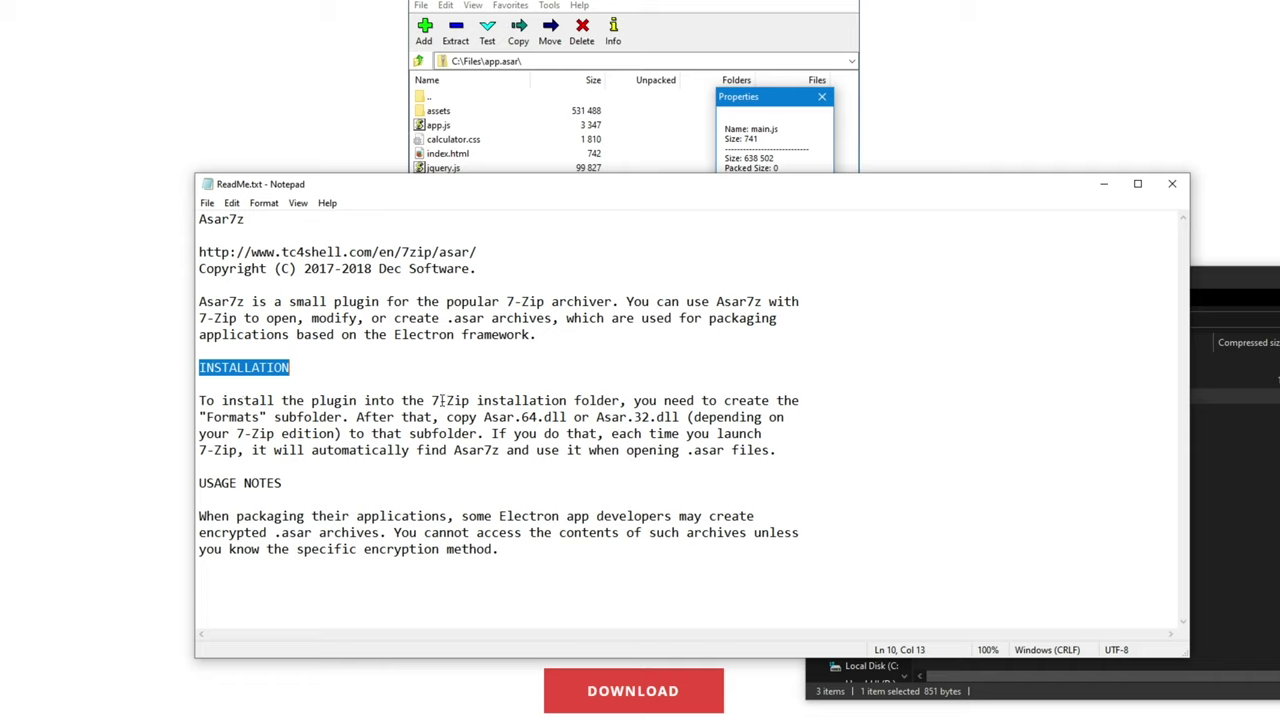
{"action": "double_click", "coordinate": [219, 423]}
{"action": "left_click", "coordinate": [347, 420]}
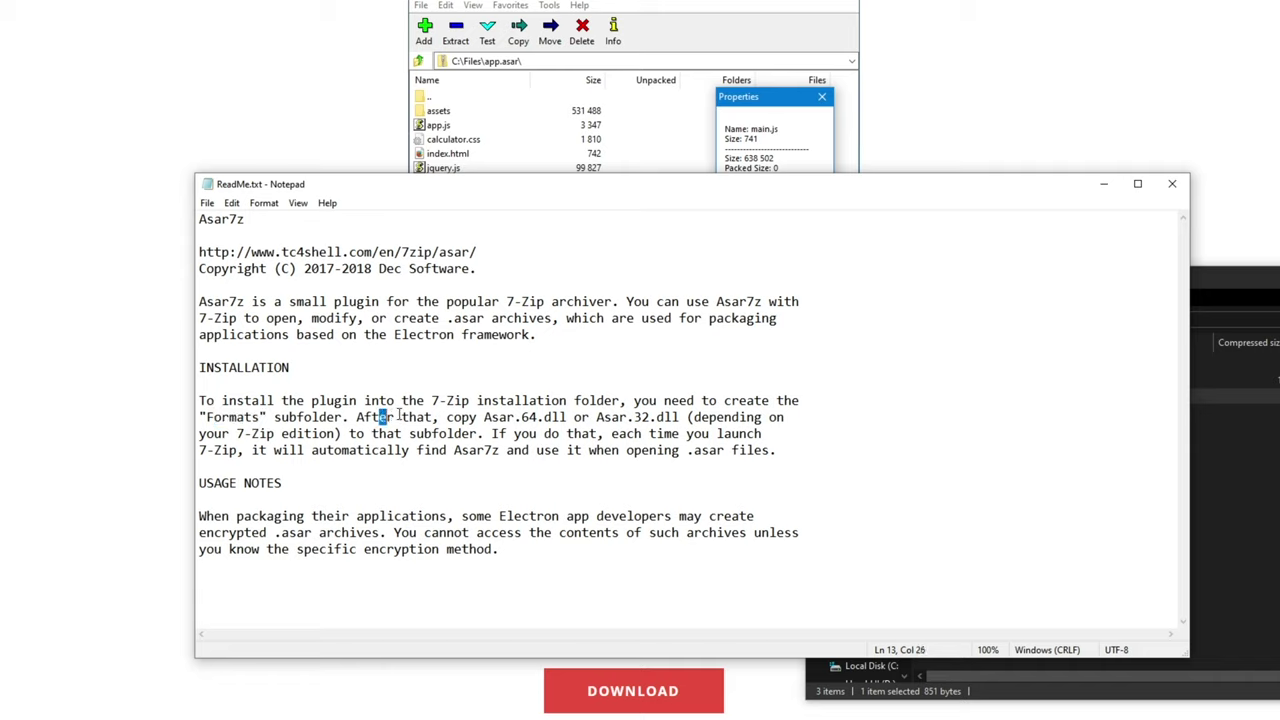
{"action": "mouse_move", "coordinate": [521, 417]}
{"action": "left_mouse_down"}
{"action": "mouse_move", "coordinate": [597, 412]}
{"action": "mouse_move", "coordinate": [511, 417]}
{"action": "mouse_move", "coordinate": [530, 417]}
{"action": "left_mouse_up"}
{"action": "left_click", "coordinate": [341, 433]}
Step: Open the C:\Program Files\7-Zip folder and create a subfolder named Formats in it
{"action": "key", "text": "alt+Tab"}
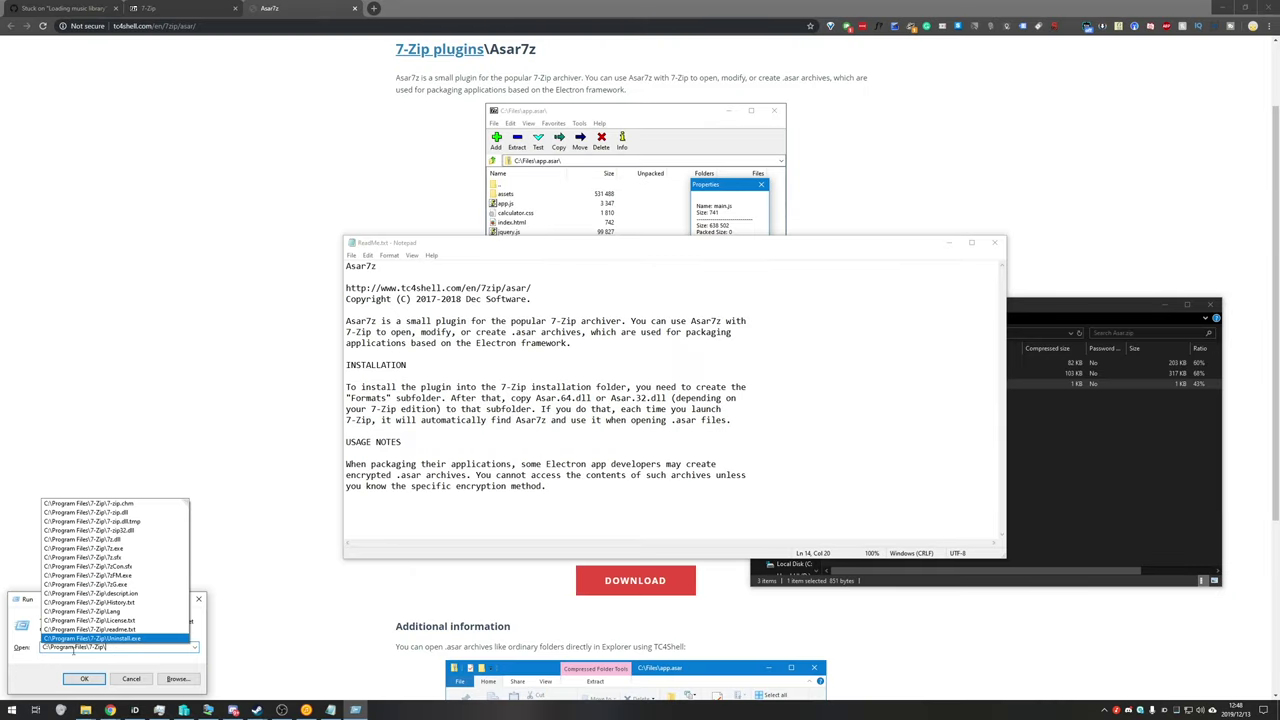
{"action": "left_click", "coordinate": [84, 678]}
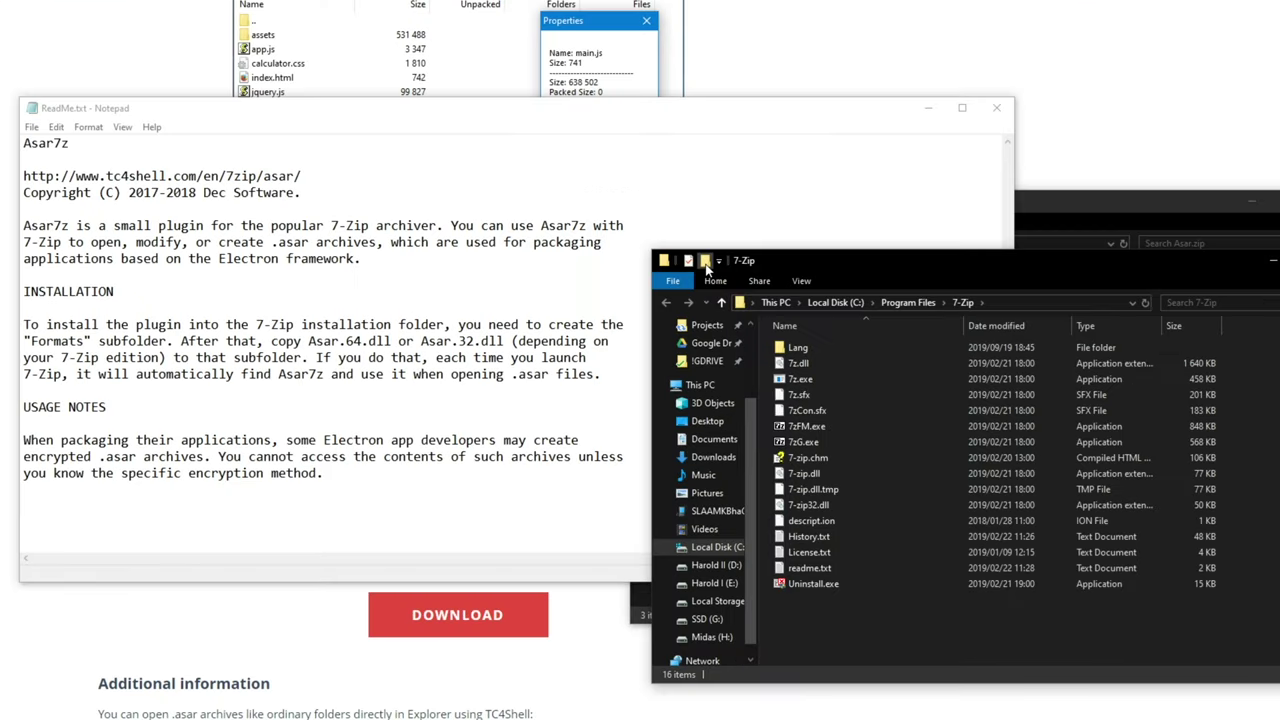
{"action": "key", "text": "ctrl+shift+n"}
{"action": "left_click", "coordinate": [440, 333]}
{"action": "type", "text": "F"}
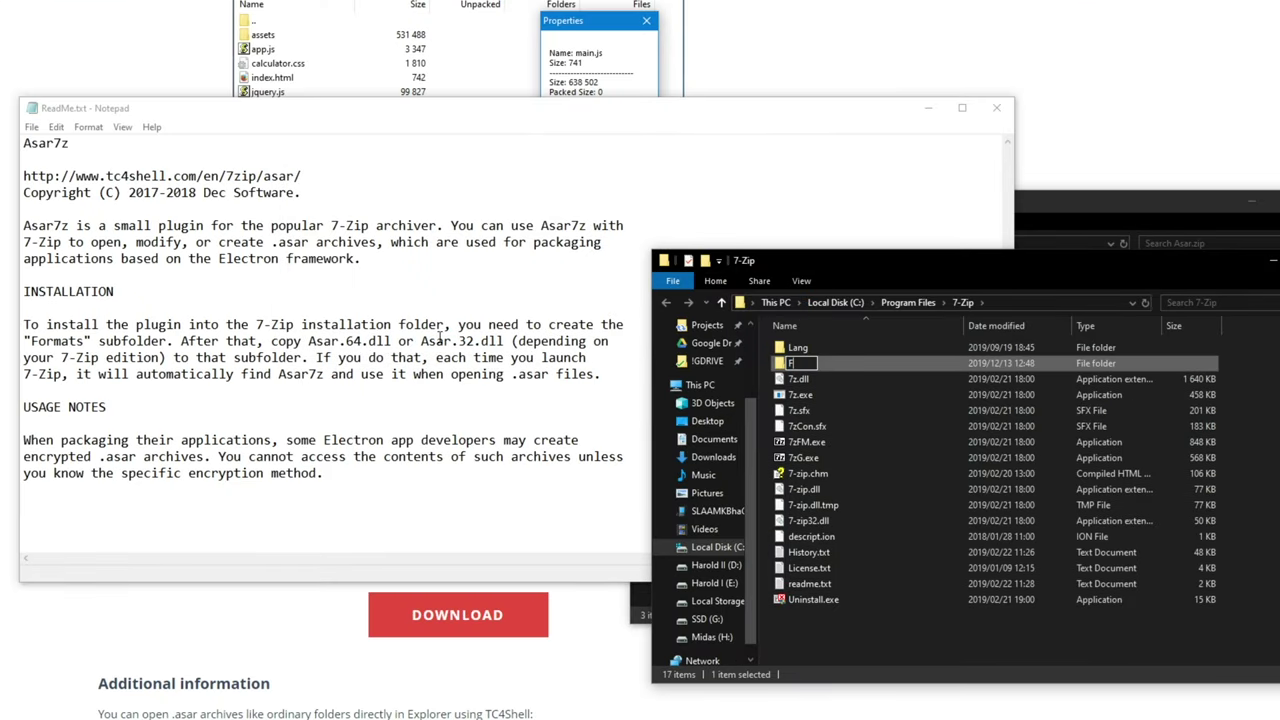
{"action": "type", "text": "ormats"}
{"action": "key", "text": "Return"}
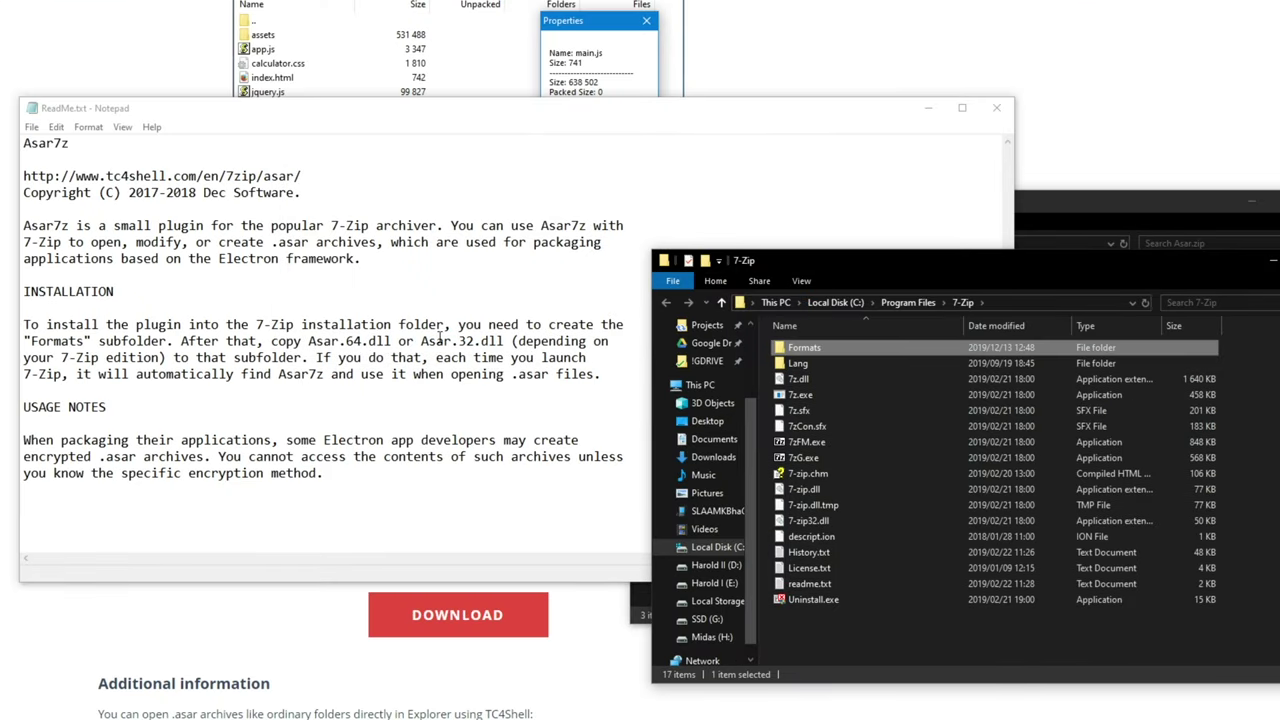
Step: Copy Asar.64.dll from Asar.zip into the new Formats folder
{"action": "key", "text": "Return"}
{"action": "left_click_drag", "start_coordinate": [880, 260], "coordinate": [290, 310]}
{"action": "left_click", "coordinate": [1009, 363]}
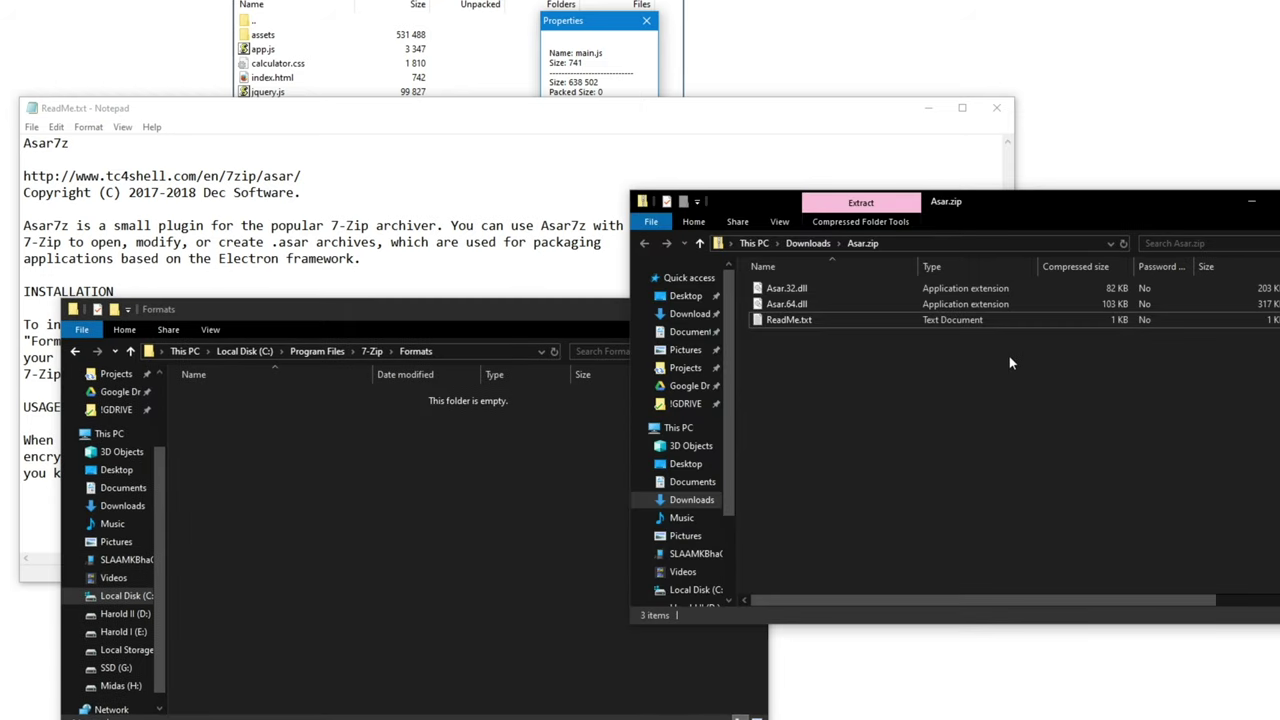
{"action": "left_click", "coordinate": [830, 304]}
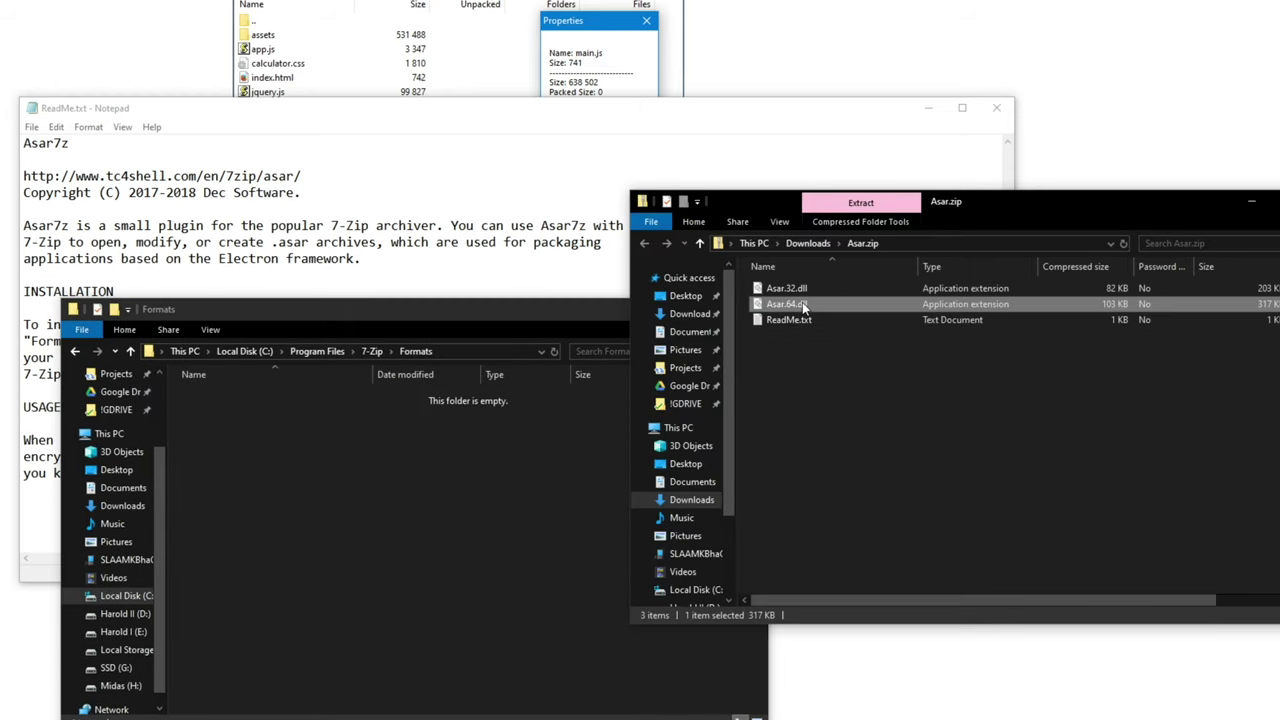
{"action": "left_click_drag", "start_coordinate": [803, 307], "coordinate": [415, 426]}
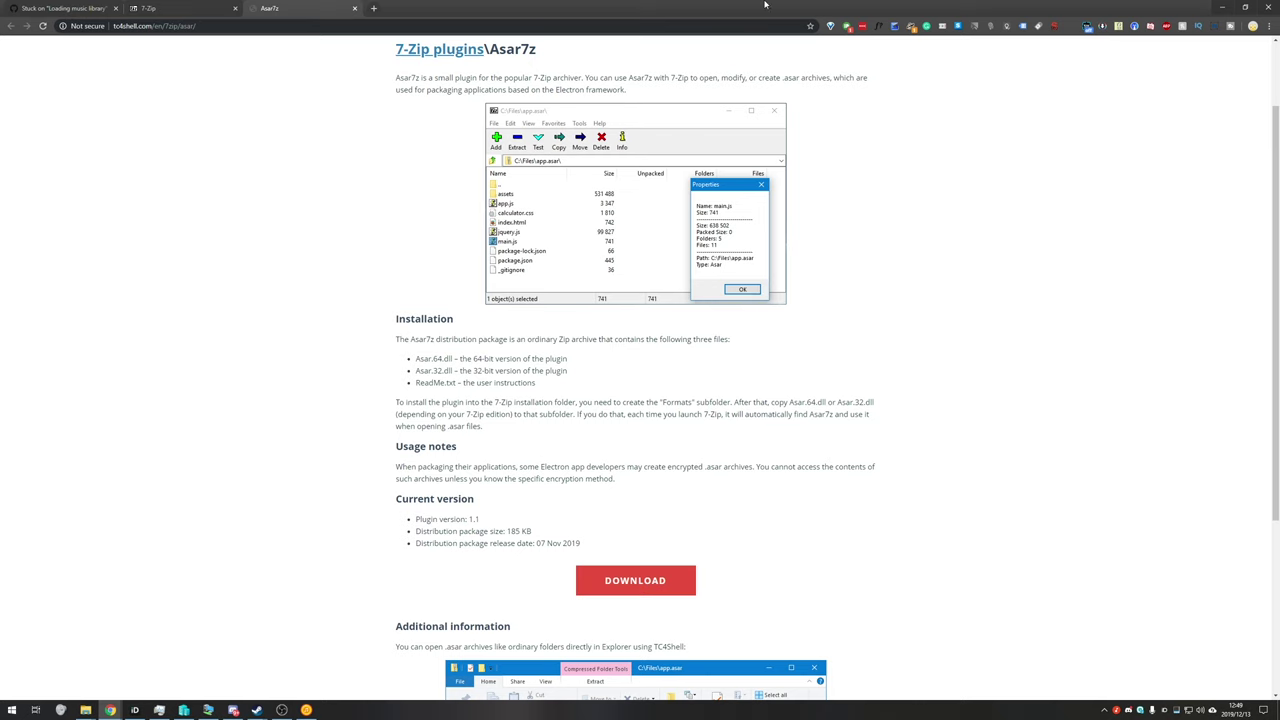
Step: Open the file location of the Google Play Music desktop shortcut to reach the GPMDP_3 install folder
{"action": "left_click_drag", "start_coordinate": [765, 4], "coordinate": [907, 146]}
{"action": "left_click_drag", "start_coordinate": [505, 79], "coordinate": [681, 164]}
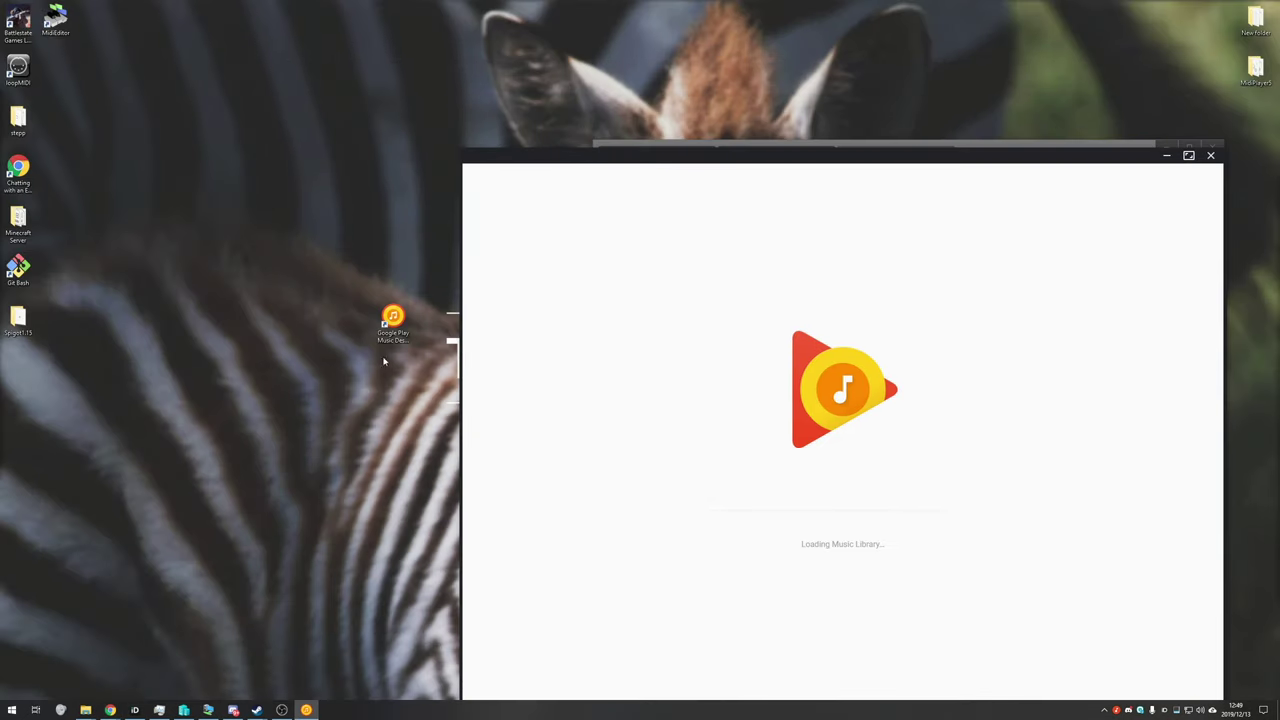
{"action": "right_click", "coordinate": [388, 322]}
{"action": "left_click", "coordinate": [426, 393]}
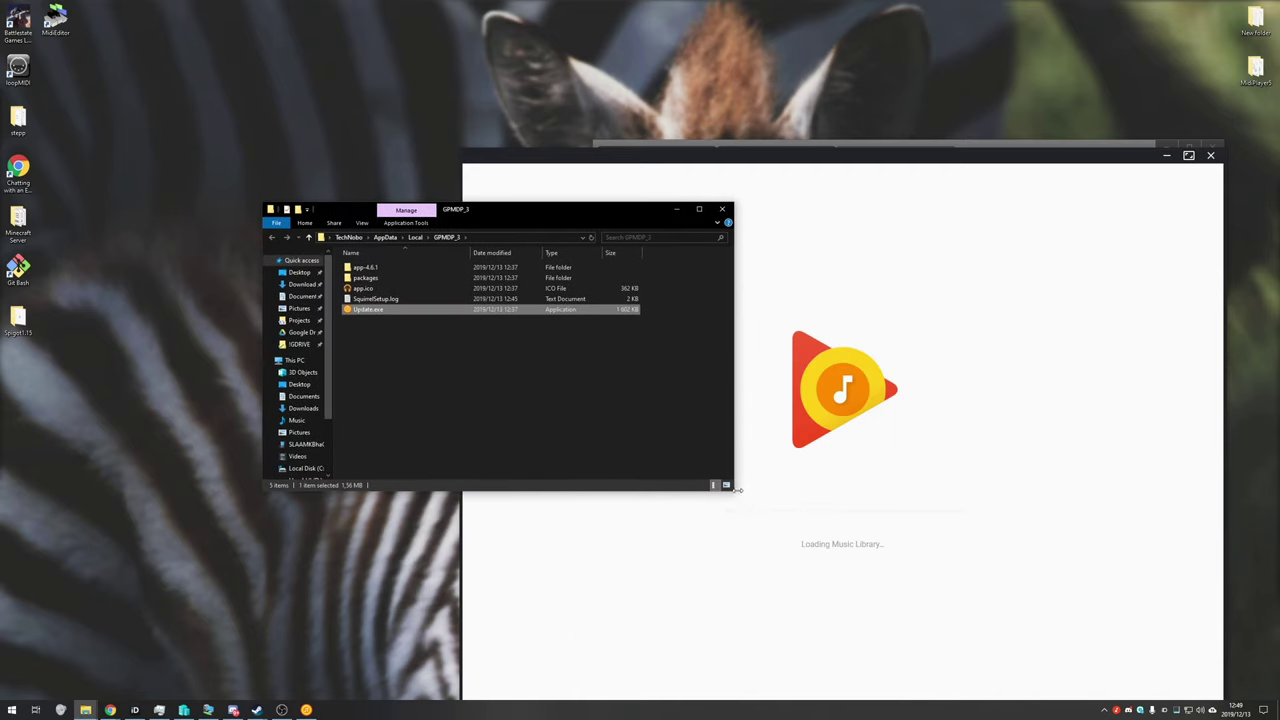
{"action": "left_click_drag", "start_coordinate": [737, 489], "coordinate": [949, 571]}
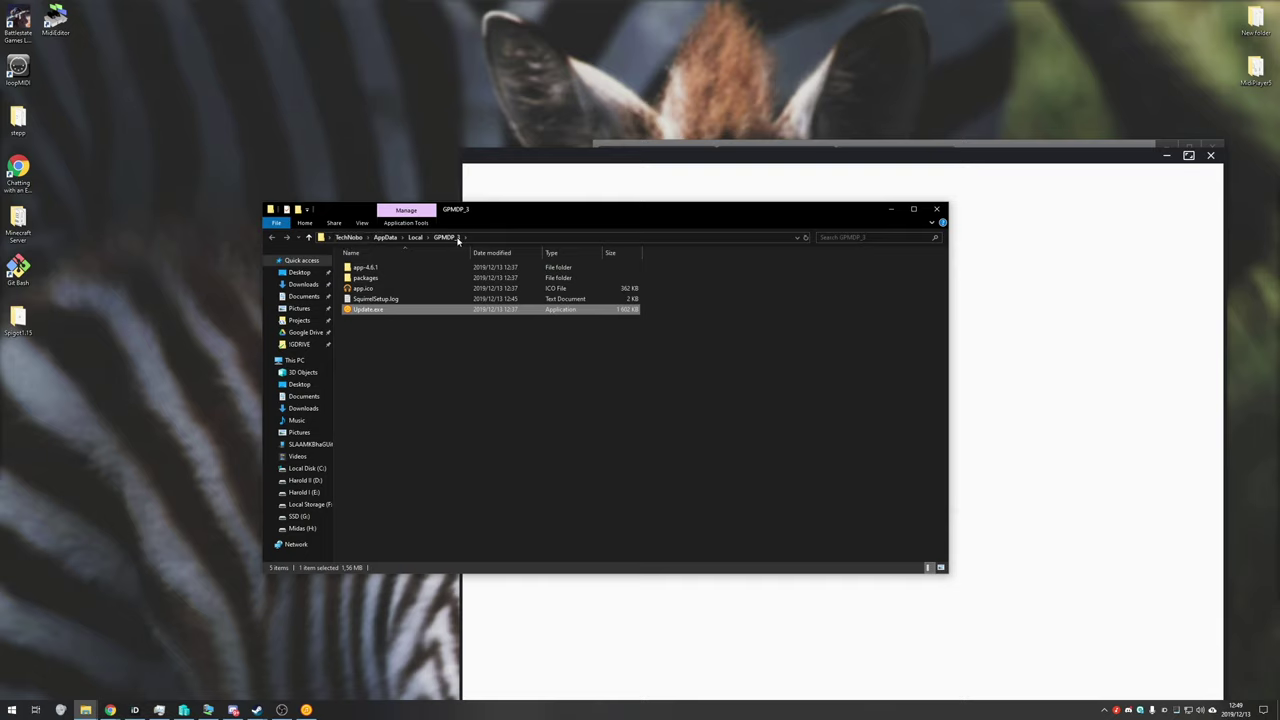
{"action": "left_click", "coordinate": [489, 340]}
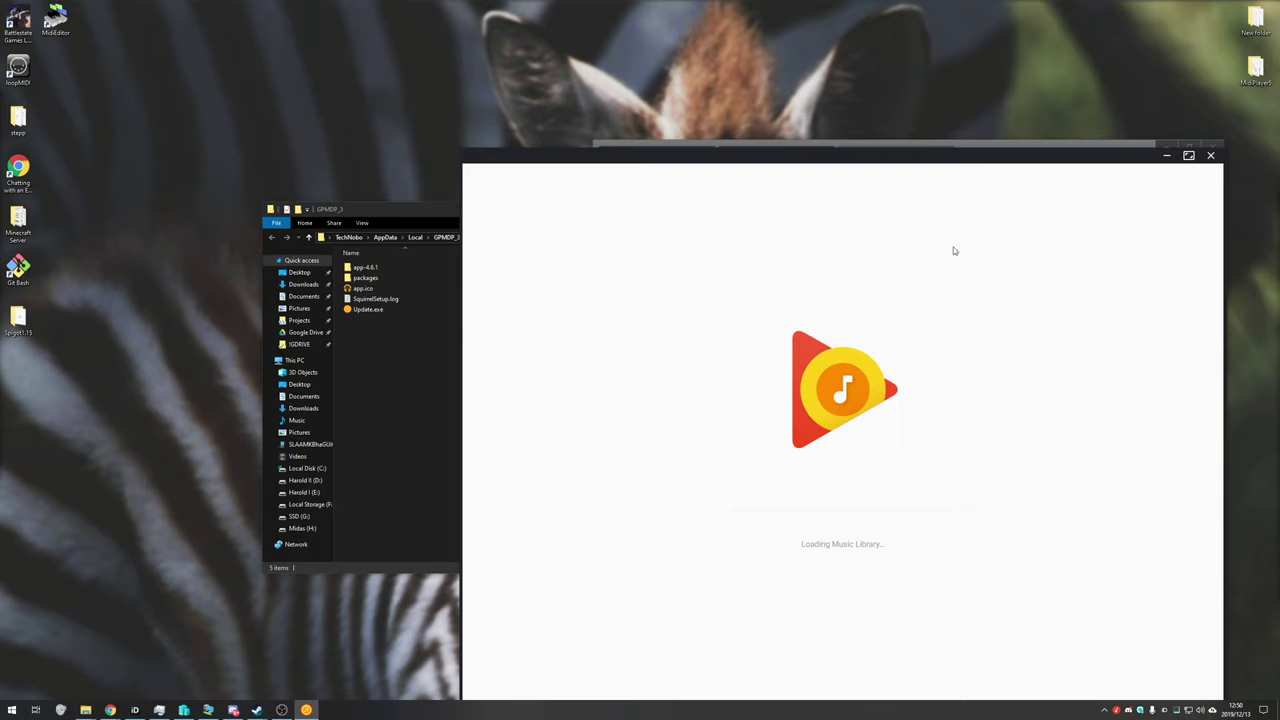
{"action": "left_click_drag", "start_coordinate": [690, 156], "coordinate": [634, 114]}
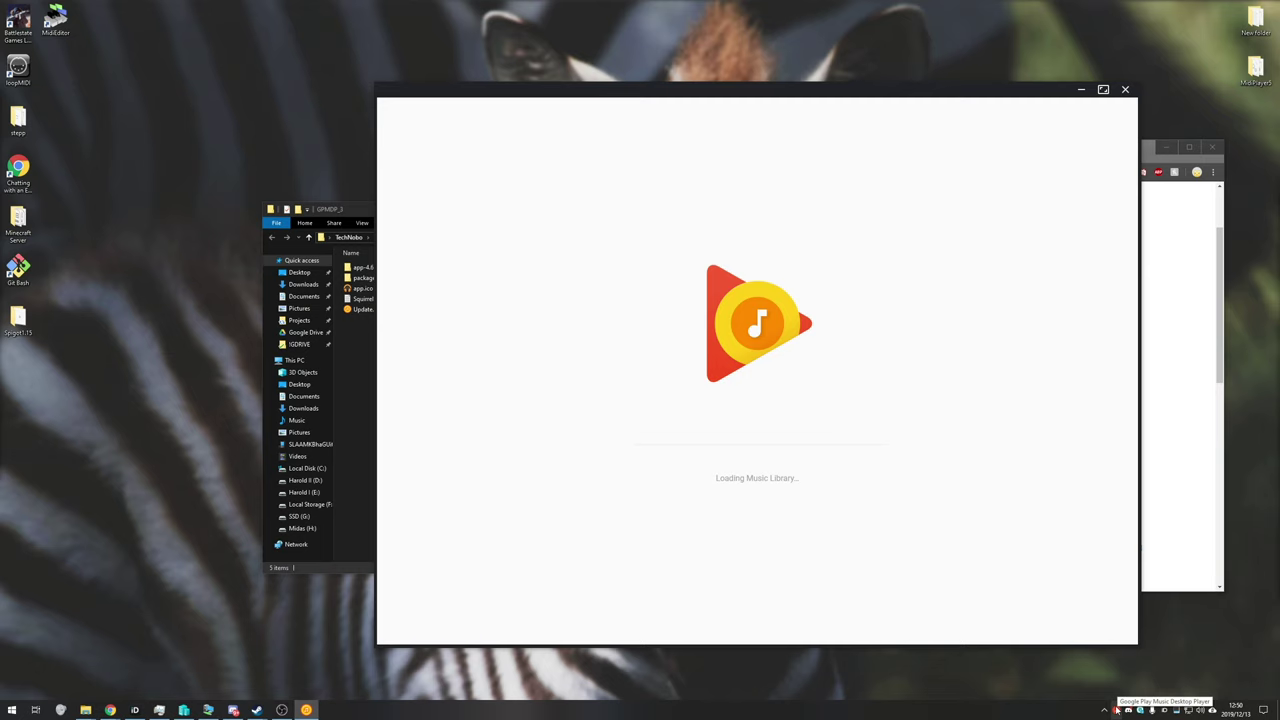
Step: Quit the running Google Play Music Desktop Player and open the app-4.6.1\resources folder inside GPMDP_3
{"action": "right_click", "coordinate": [1117, 709]}
{"action": "left_click", "coordinate": [1134, 698]}
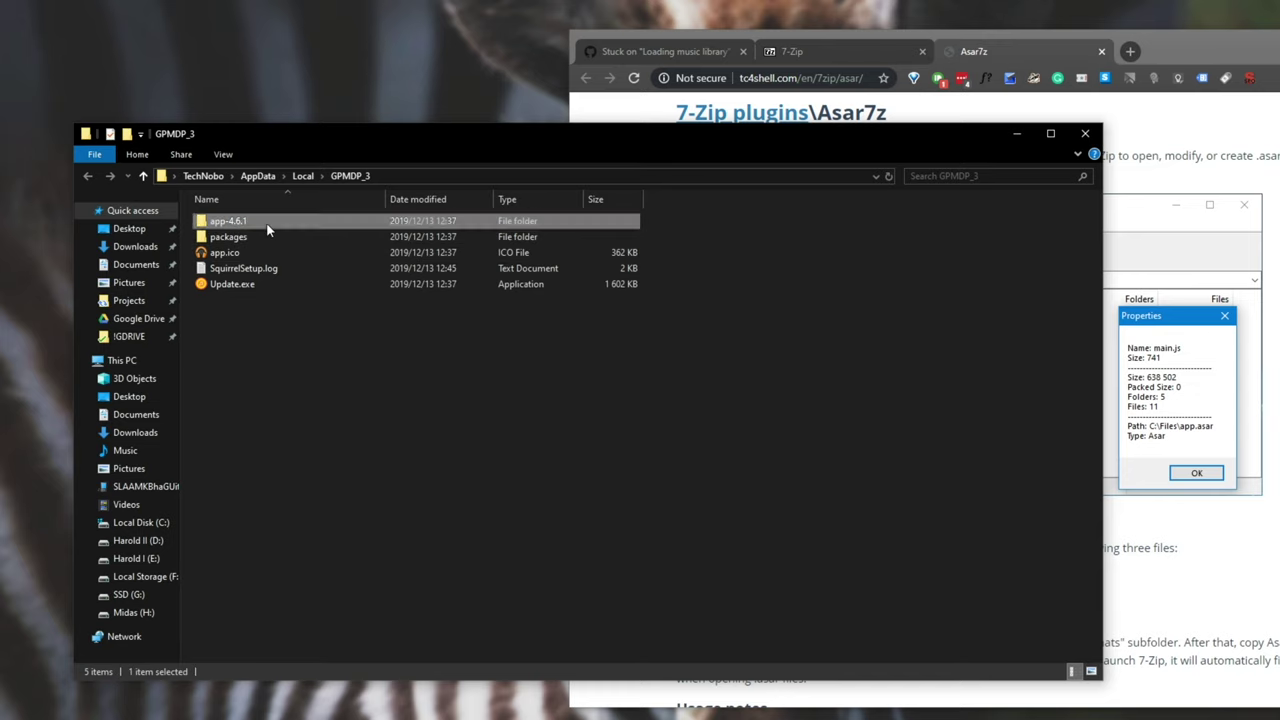
{"action": "double_click", "coordinate": [236, 221]}
{"action": "double_click", "coordinate": [267, 236]}
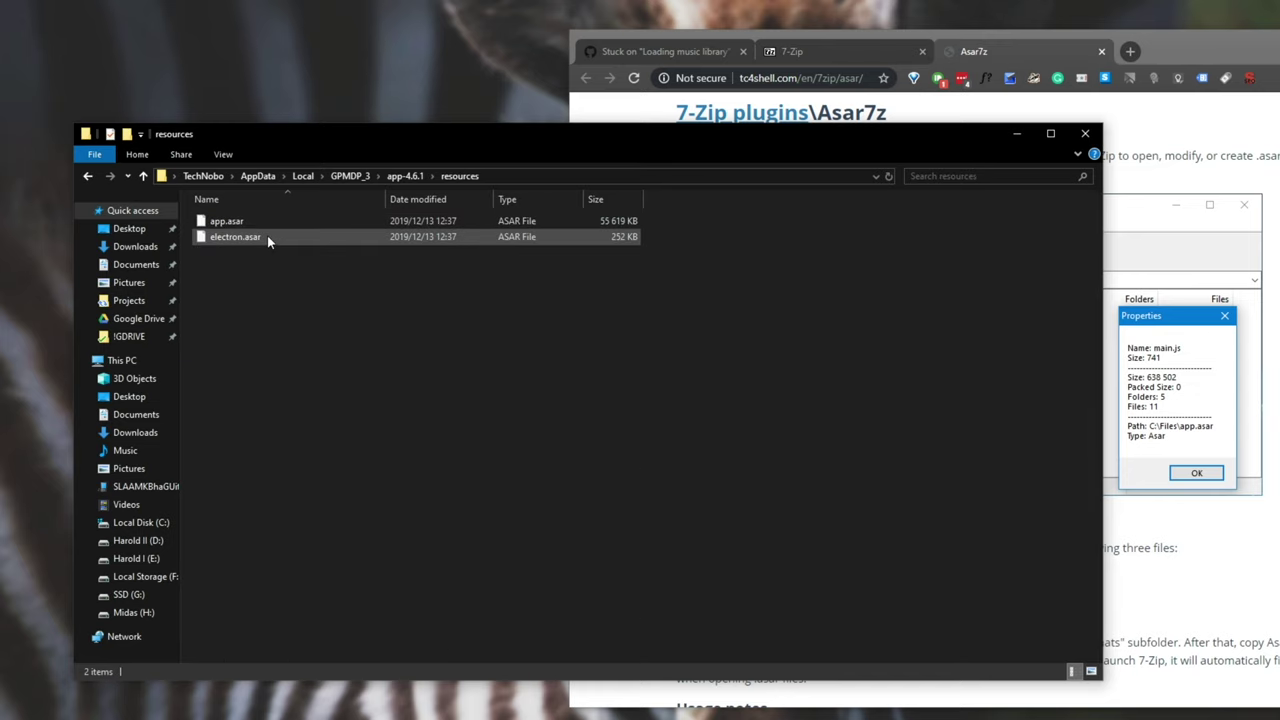
Step: Make a backup copy of app.asar in the same folder and name it "app - back.asar"
{"action": "left_click", "coordinate": [282, 223]}
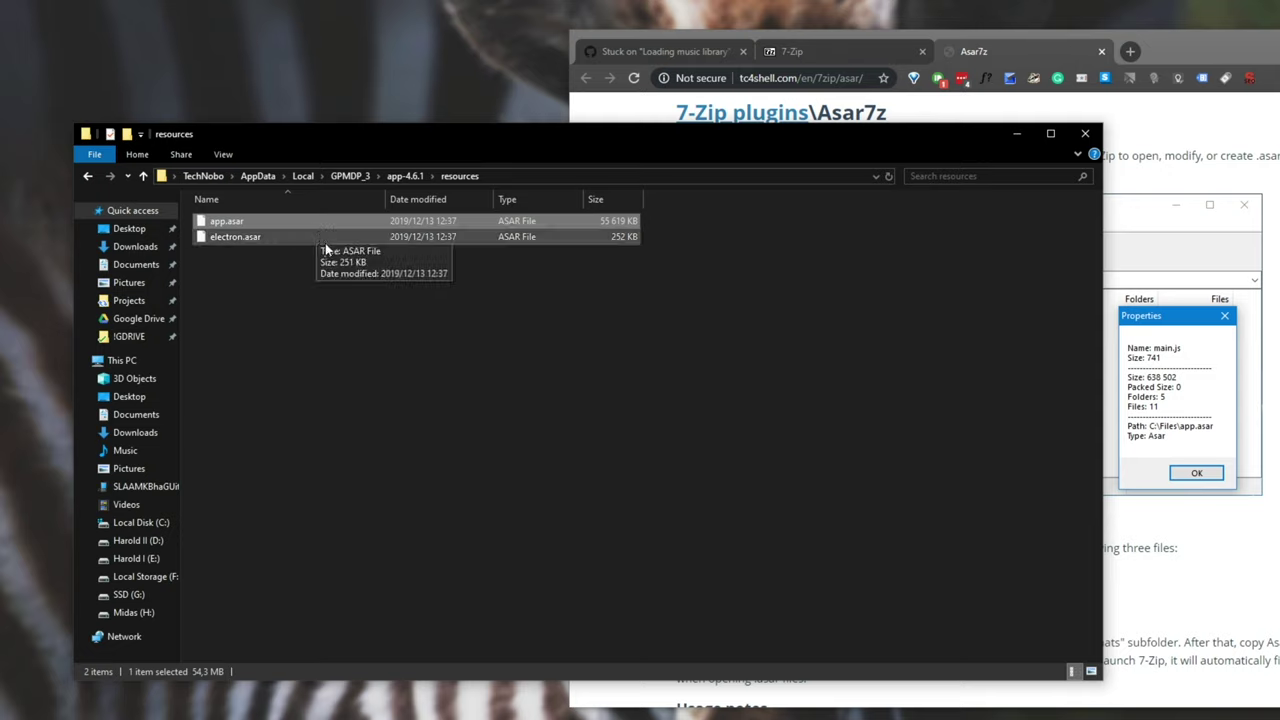
{"action": "key", "text": "ctrl+c"}
{"action": "key", "text": "ctrl+v"}
{"action": "left_click", "coordinate": [251, 221]}
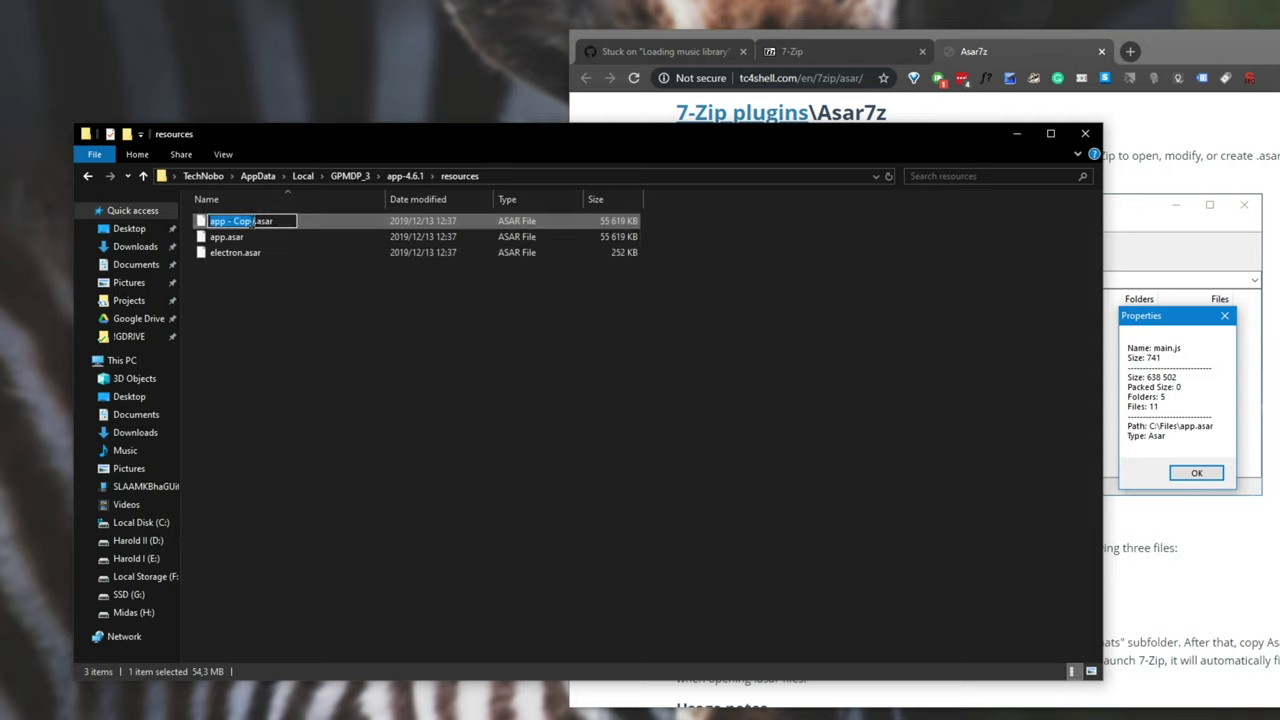
{"action": "left_click_drag", "start_coordinate": [256, 221], "coordinate": [233, 221]}
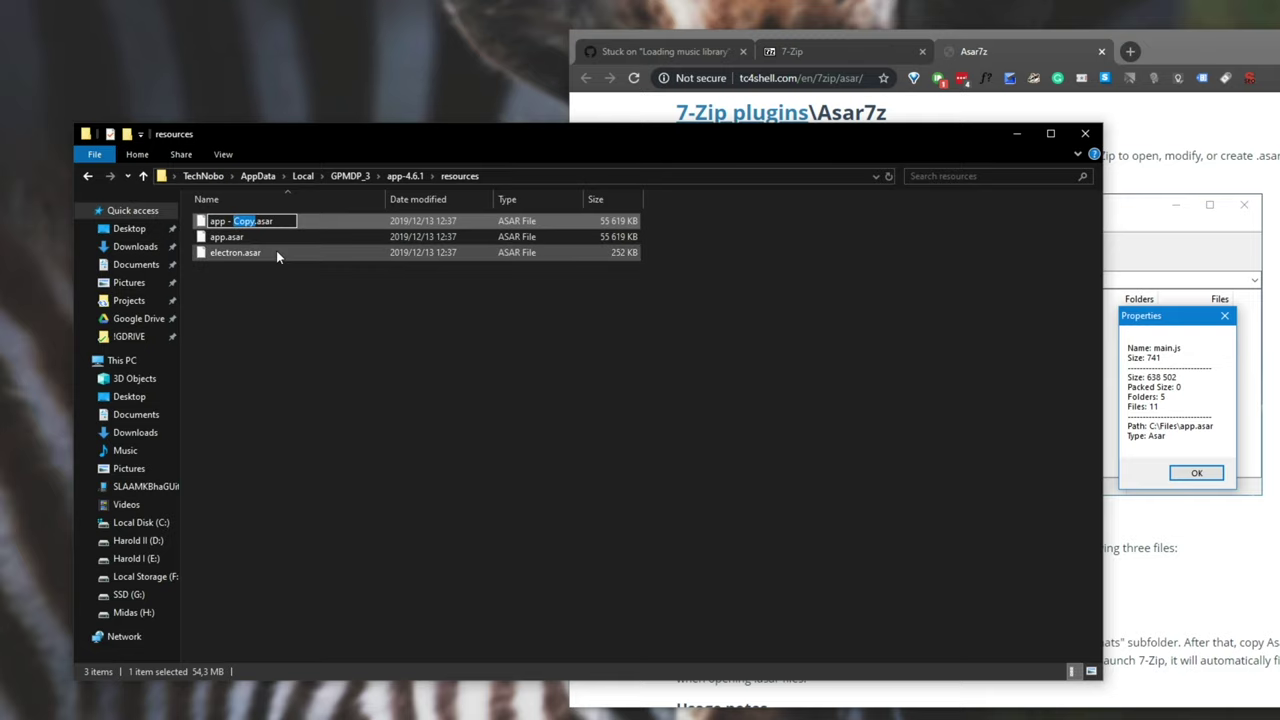
{"action": "type", "text": "back"}
{"action": "key", "text": "Return"}
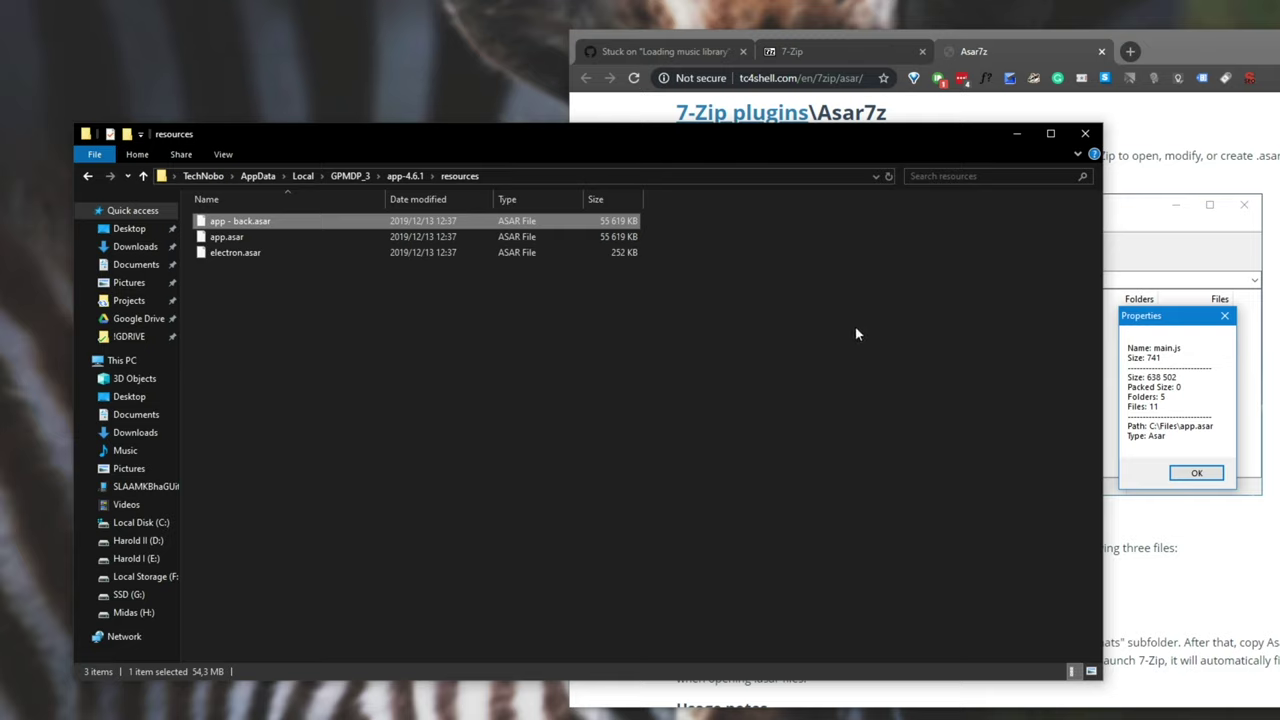
Step: Open the original app.asar as an archive in 7-Zip
{"action": "left_click", "coordinate": [265, 237]}
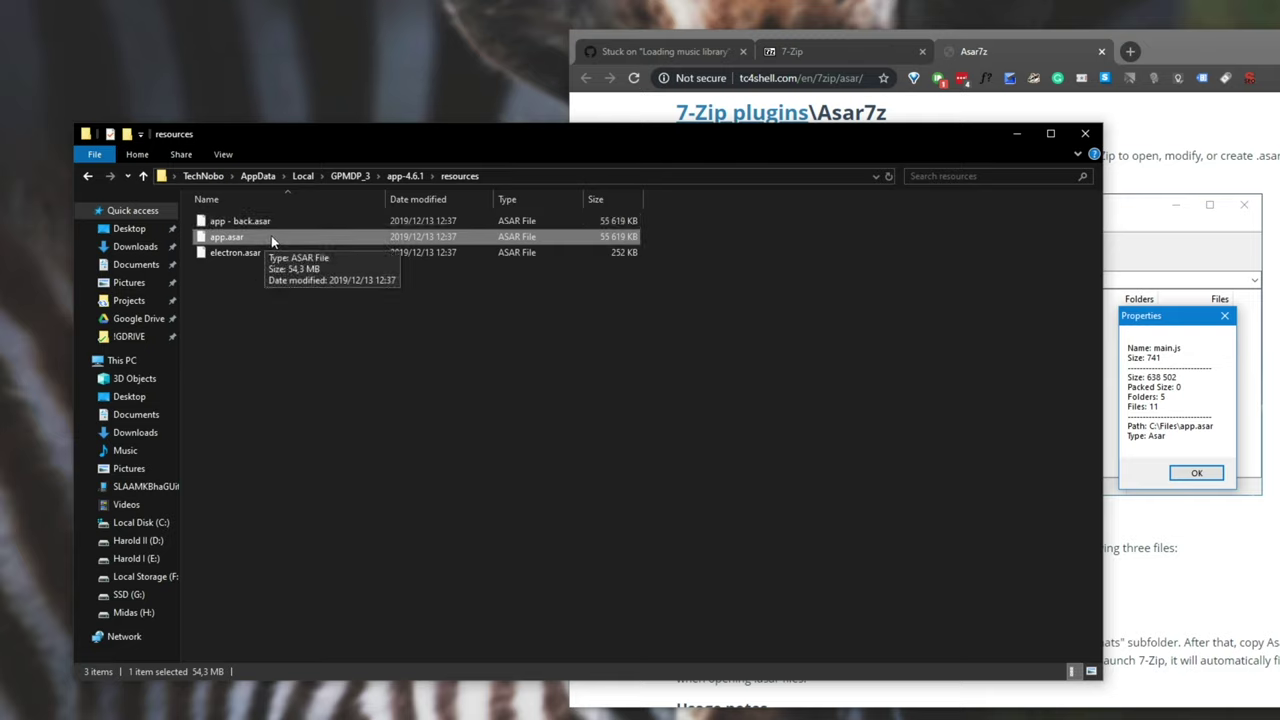
{"action": "right_click", "coordinate": [271, 236]}
{"action": "mouse_move", "coordinate": [319, 296]}
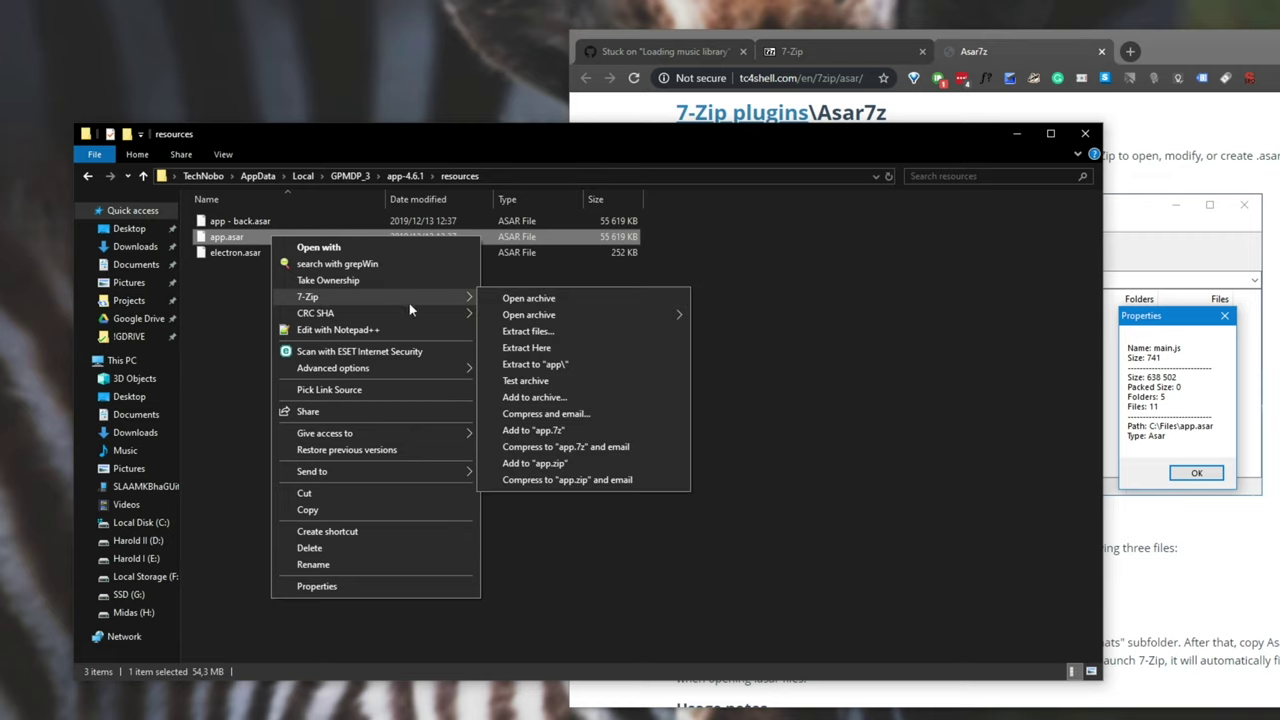
{"action": "left_click", "coordinate": [532, 299]}
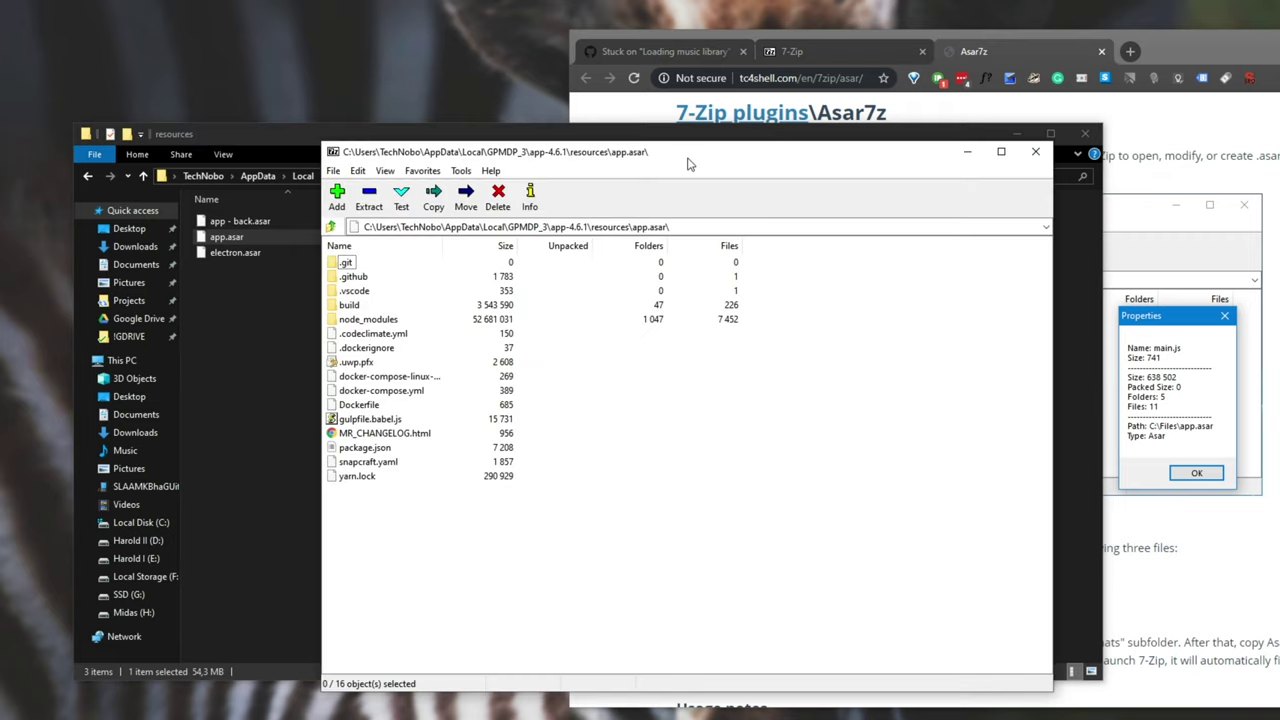
Step: Go to build\renderer\windows\GPMWebView in the archive and extract index.js to the desktop
{"action": "double_click", "coordinate": [355, 306]}
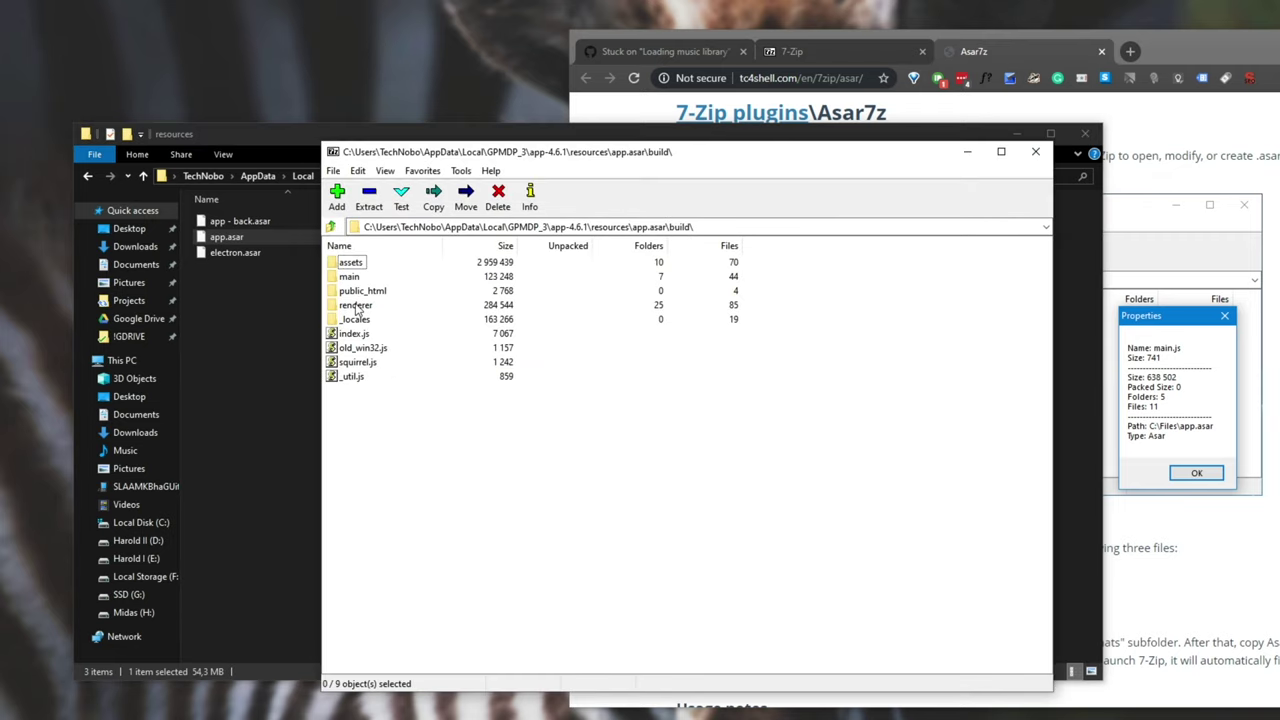
{"action": "double_click", "coordinate": [356, 306]}
{"action": "double_click", "coordinate": [356, 291]}
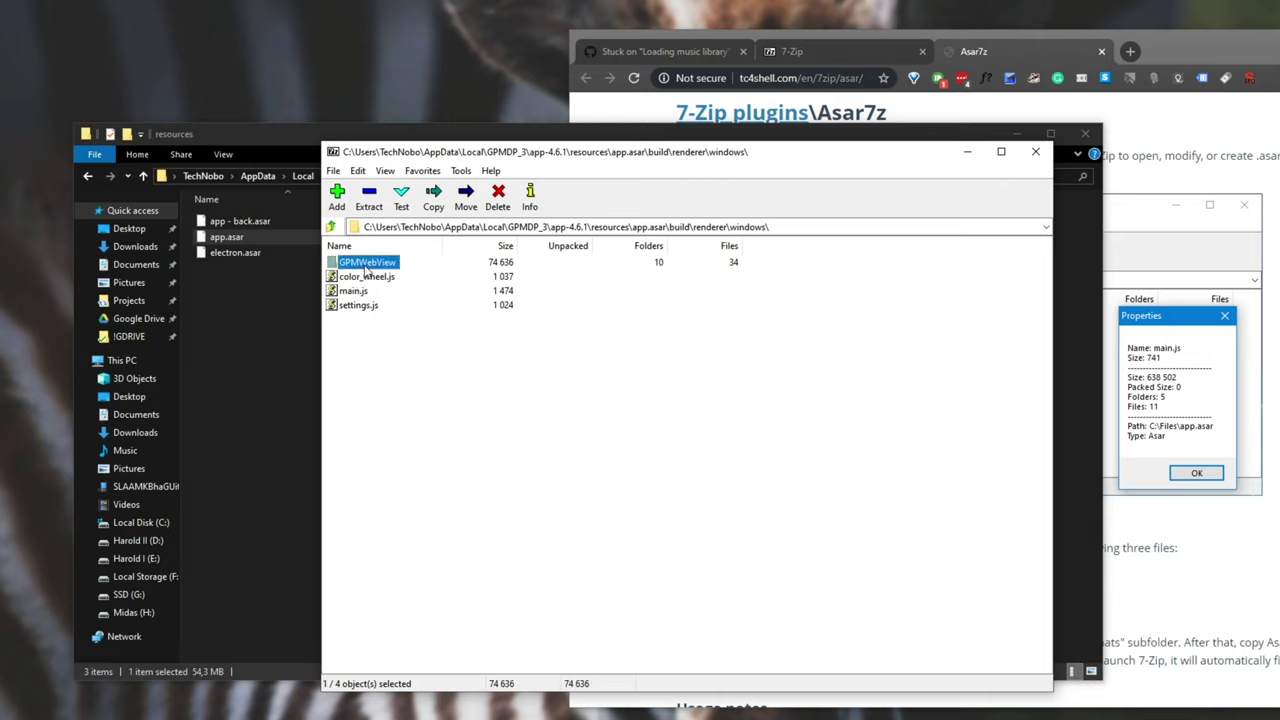
{"action": "double_click", "coordinate": [366, 262]}
{"action": "left_click", "coordinate": [350, 304]}
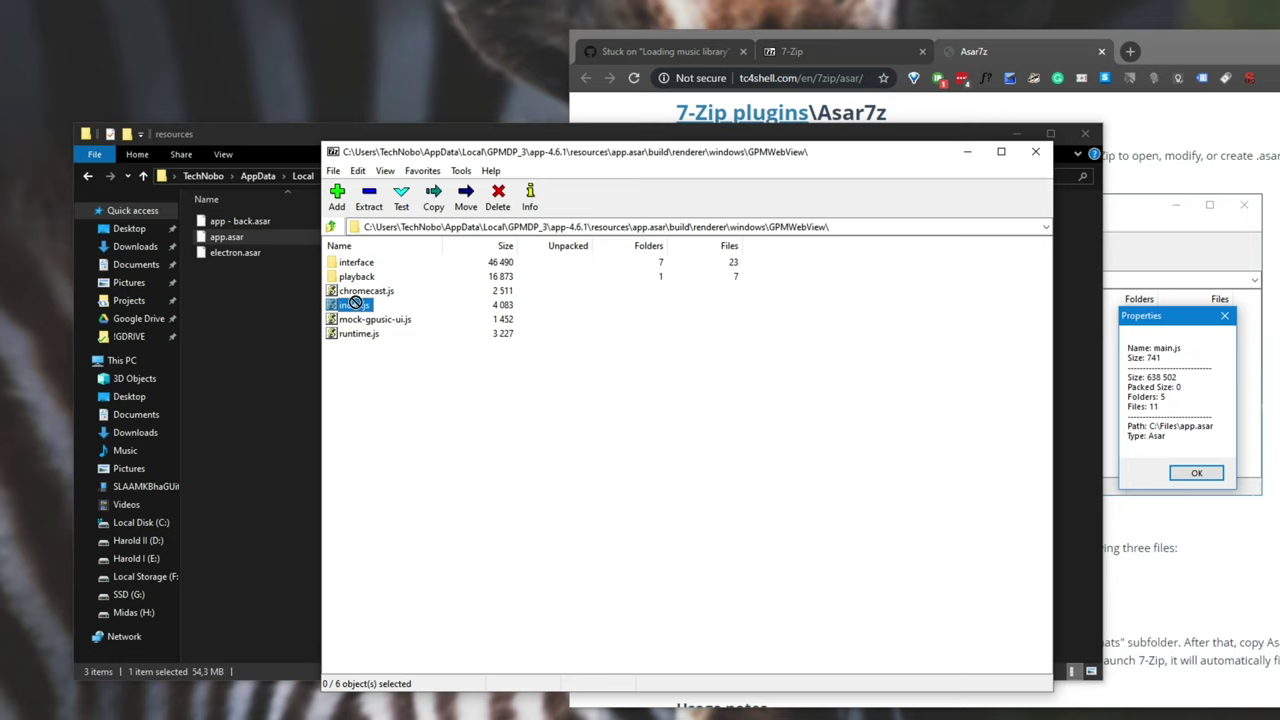
{"action": "left_click_drag", "start_coordinate": [350, 302], "coordinate": [39, 480]}
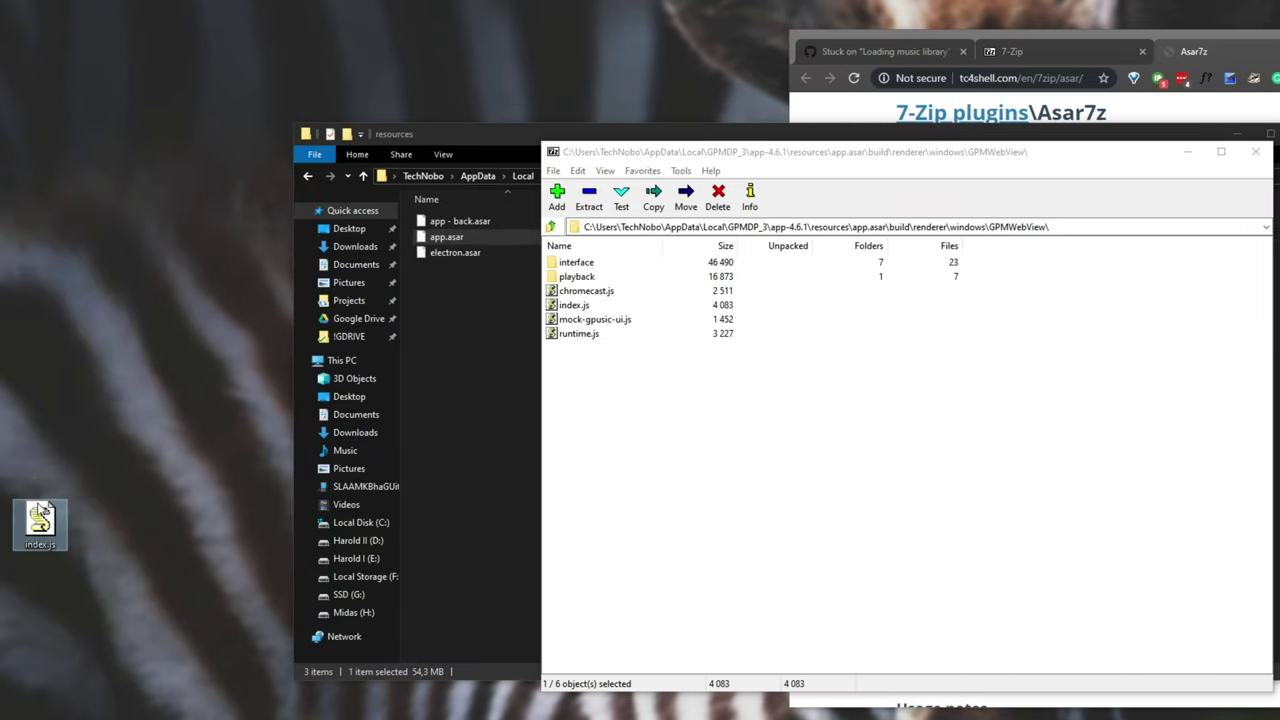
{"action": "right_click", "coordinate": [34, 521]}
{"action": "left_click", "coordinate": [64, 85]}
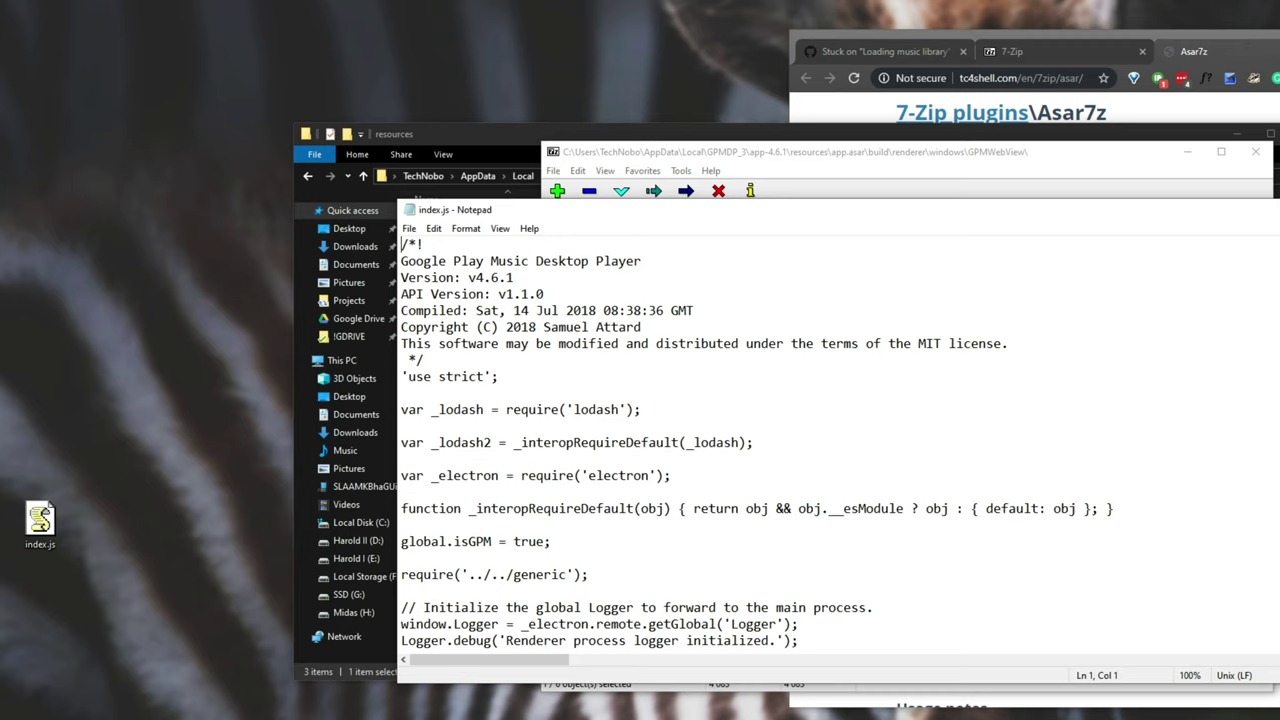
{"action": "key", "text": "alt+F4"}
Step: Open the desktop copy of index.js in Notepad++
{"action": "left_click", "coordinate": [38, 518]}
{"action": "right_click", "coordinate": [37, 516]}
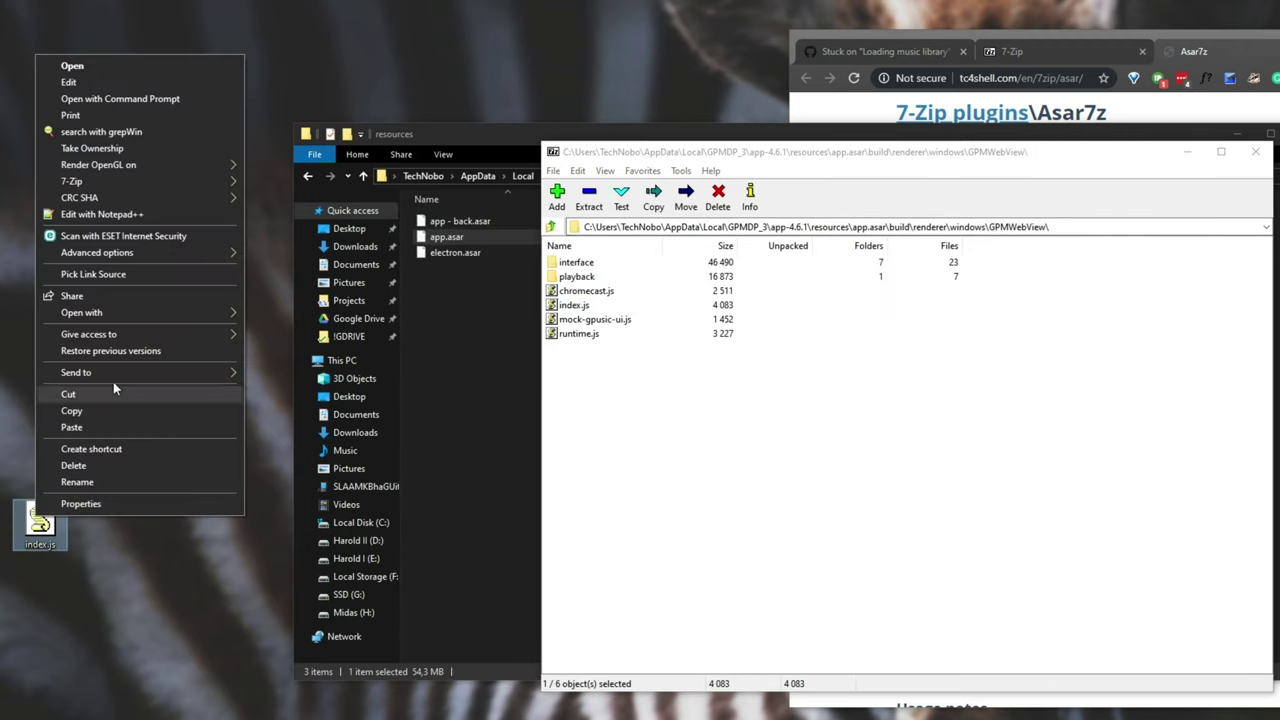
{"action": "left_click", "coordinate": [190, 215]}
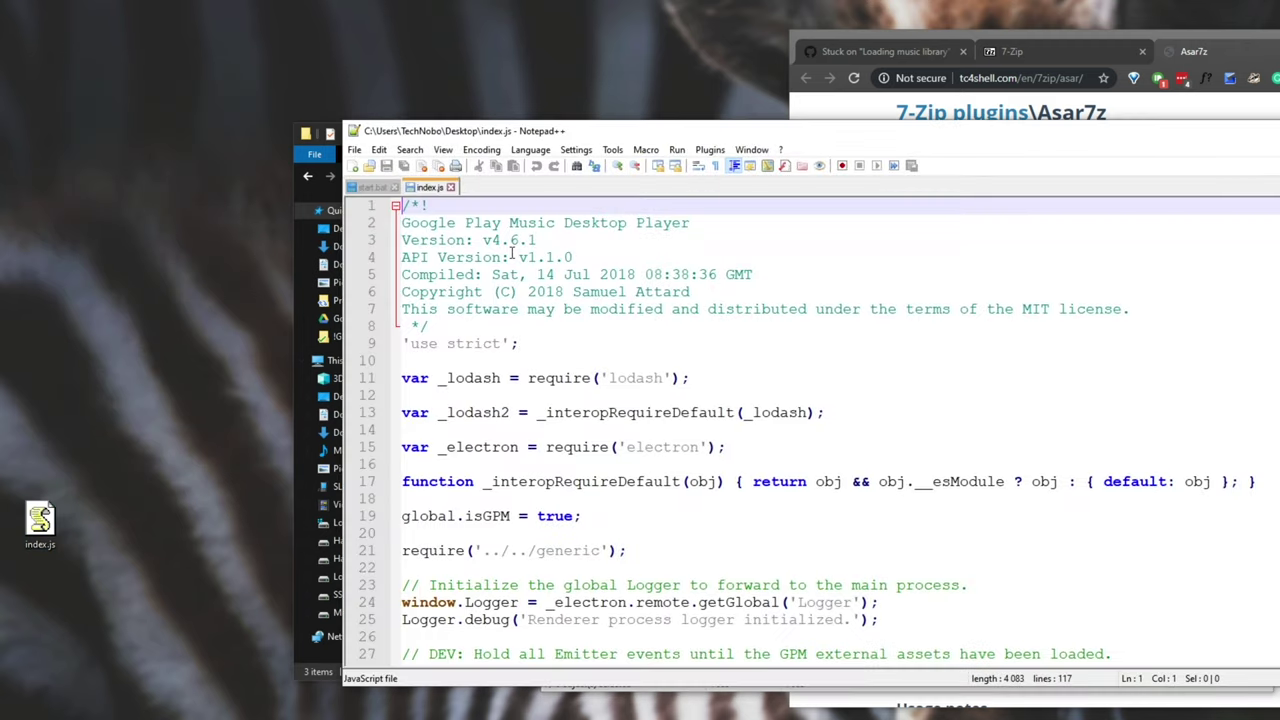
Step: Replace the _interopRequireDefault and global.isGPM lines in index.js with the GitHub issue's block adding window.customElements.upgrade = window.customElements.upgrade || function(){}; and save
{"action": "left_click_drag", "start_coordinate": [1259, 33], "coordinate": [1218, 0]}
{"action": "left_click", "coordinate": [805, 53]}
{"action": "scroll", "coordinate": [1150, 172], "scroll_direction": "down", "scroll_amount": 2}
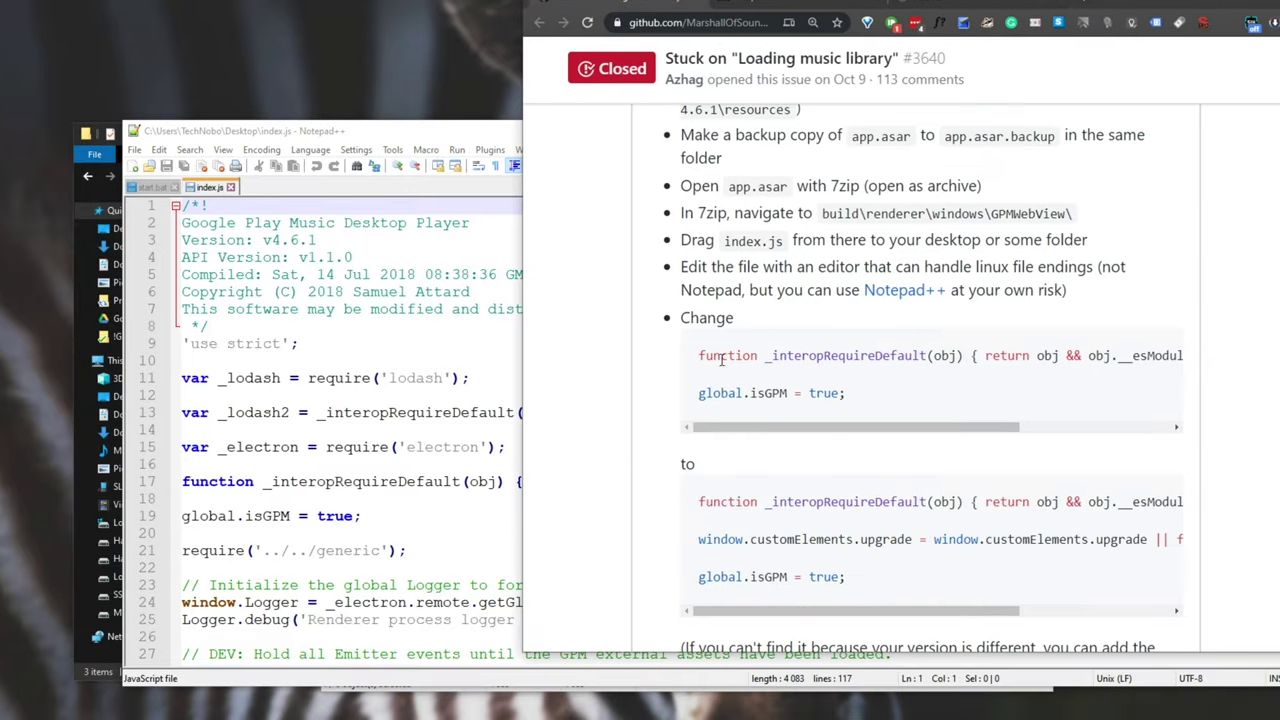
{"action": "mouse_move", "coordinate": [815, 611]}
{"action": "left_mouse_down"}
{"action": "mouse_move", "coordinate": [1070, 612]}
{"action": "mouse_move", "coordinate": [815, 617]}
{"action": "left_mouse_up"}
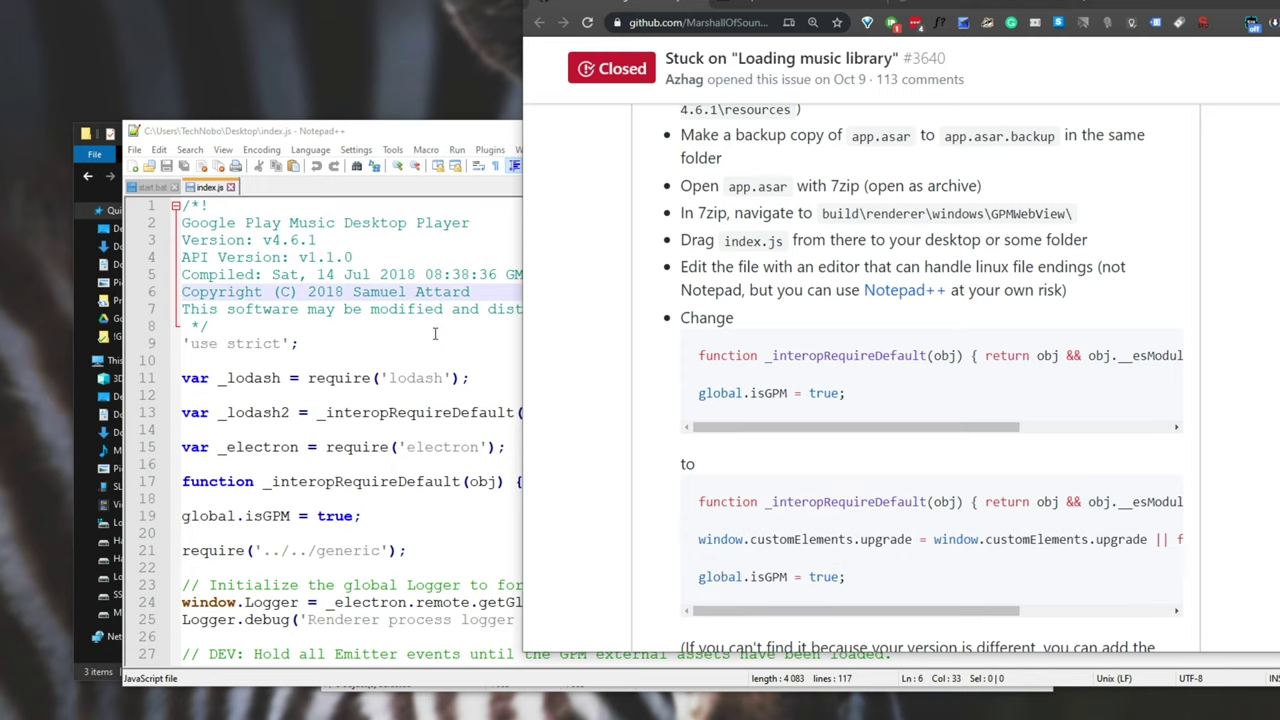
{"action": "left_click", "coordinate": [428, 342]}
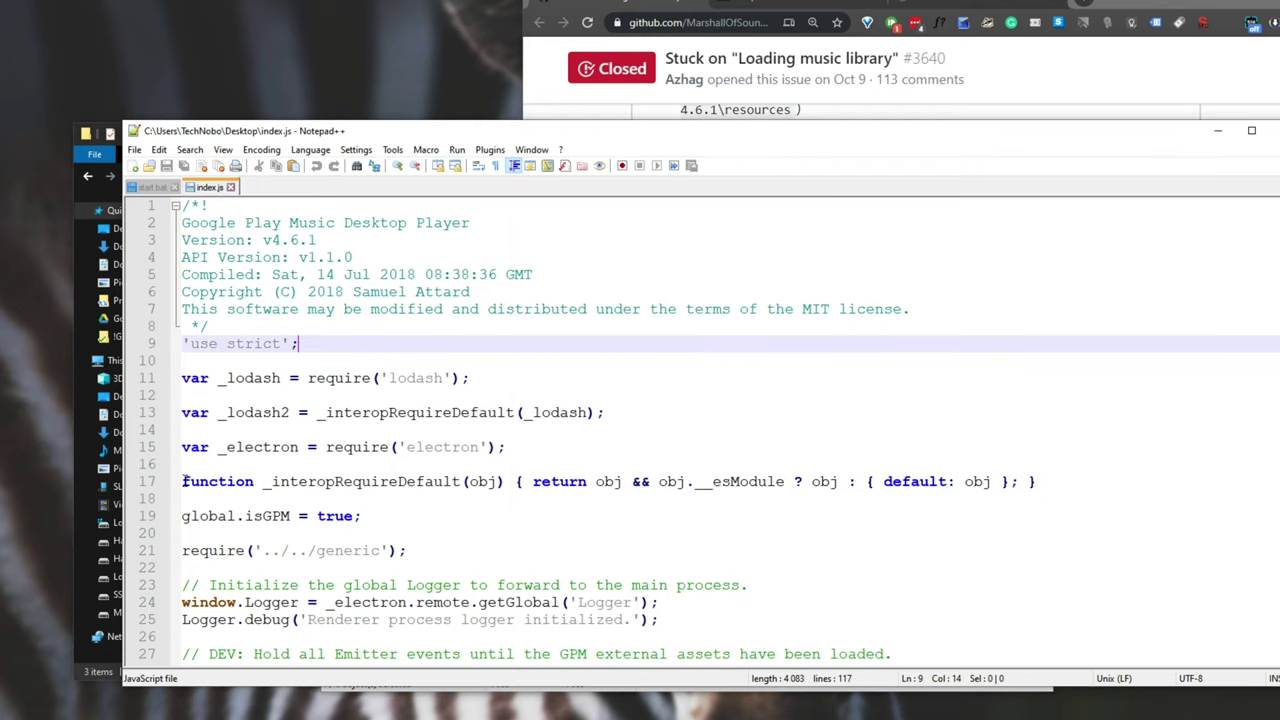
{"action": "left_click_drag", "start_coordinate": [183, 481], "coordinate": [366, 517]}
{"action": "key", "text": "alt+Tab"}
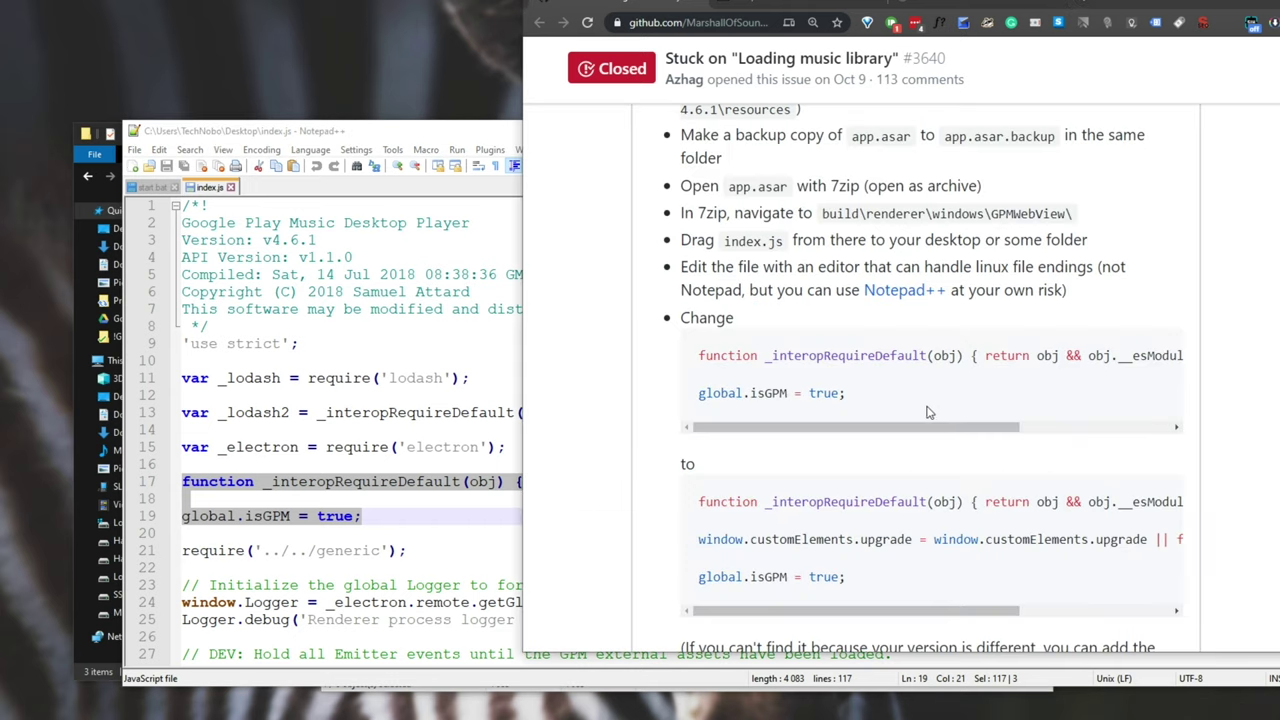
{"action": "left_click_drag", "start_coordinate": [900, 400], "coordinate": [688, 352]}
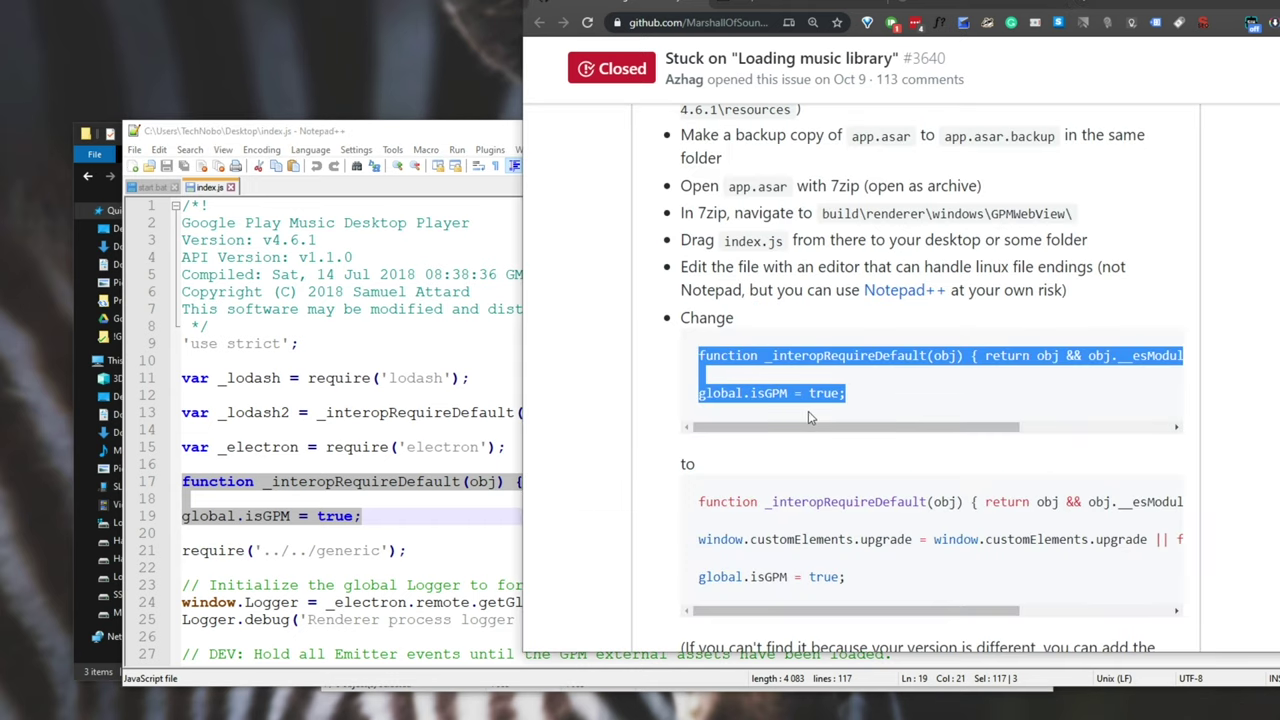
{"action": "left_click_drag", "start_coordinate": [868, 582], "coordinate": [701, 505]}
{"action": "key", "text": "alt+Tab"}
{"action": "type", "text": "function _interopRequireDefault(obj) { return obj && obj.__esModule ? obj : { default: obj }; }  window.customElements.upgrade = window.customElements.upgrade || function(){};  global.isGPM = true;"}
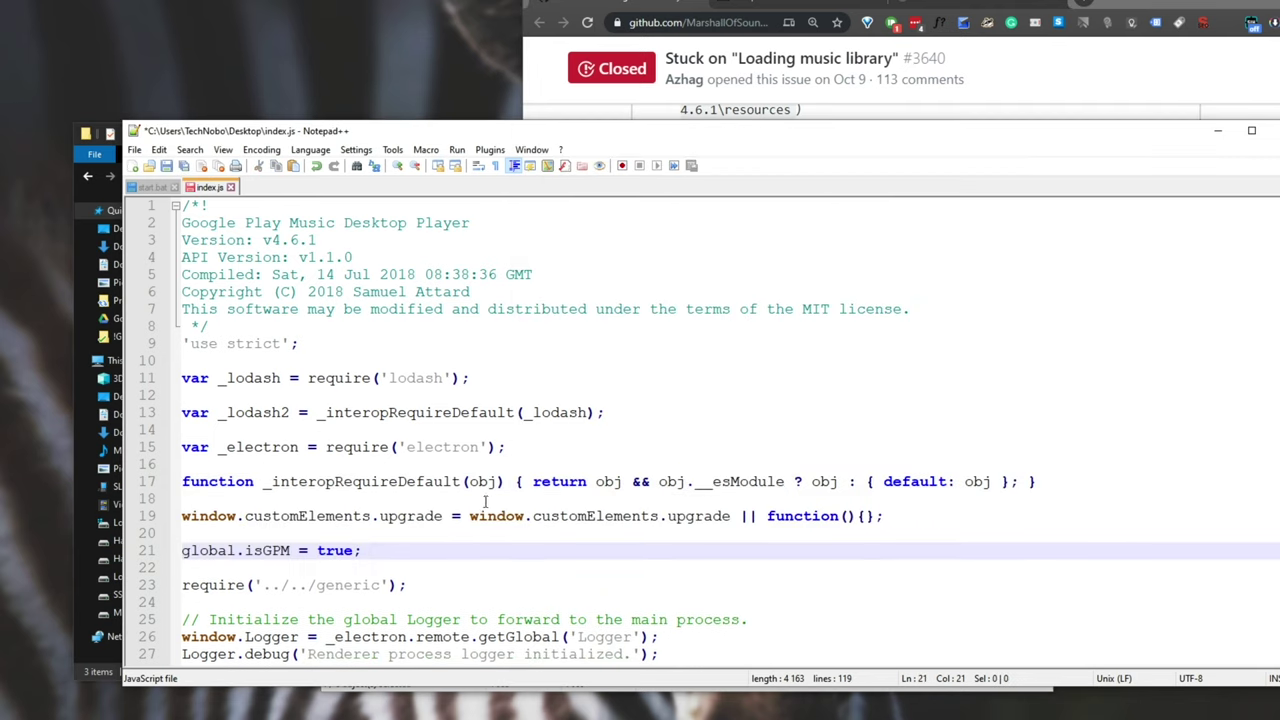
{"action": "key", "text": "ctrl+s"}
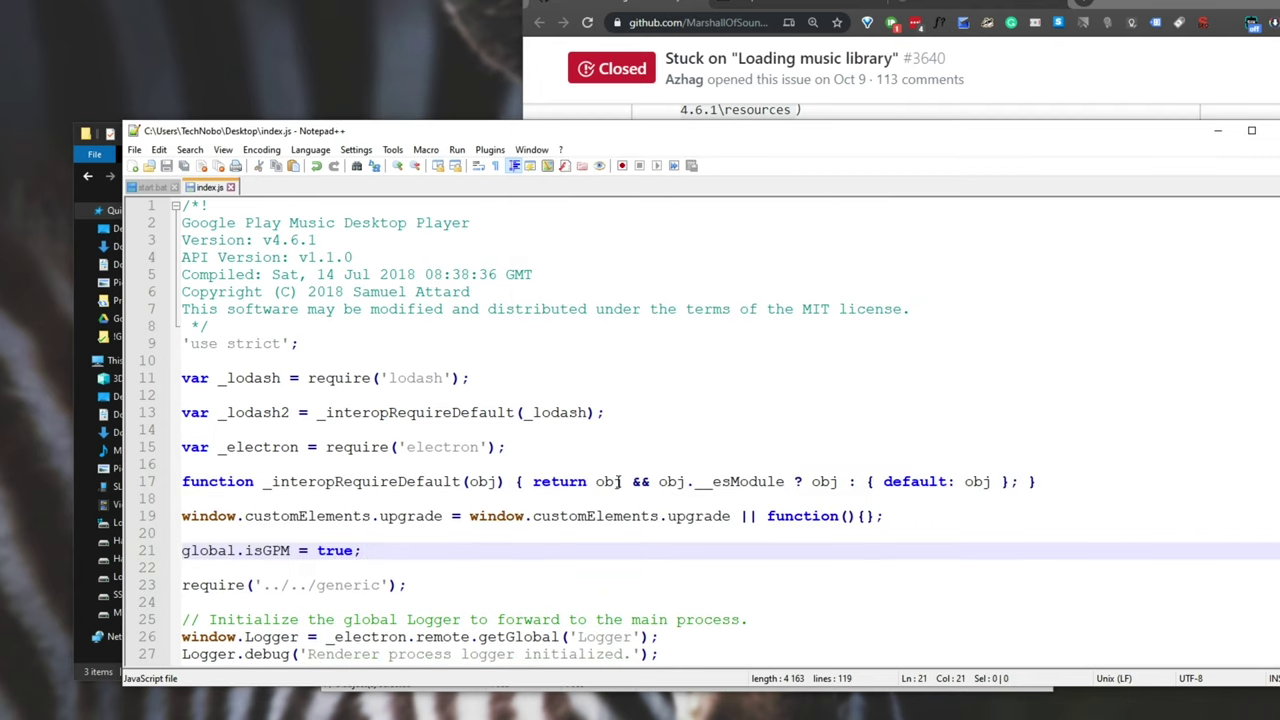
Step: Repeatedly undo and redo the code replacement in index.js to compare both versions, ending on the edited one
{"action": "key", "text": "ctrl+z"}
{"action": "key", "text": "ctrl+y"}
{"action": "key", "text": "ctrl+z"}
{"action": "key", "text": "ctrl+y"}
{"action": "key", "text": "ctrl+z"}
{"action": "key", "text": "ctrl+y"}
{"action": "key", "text": "ctrl+z"}
{"action": "key", "text": "ctrl+y"}
{"action": "key", "text": "ctrl+z"}
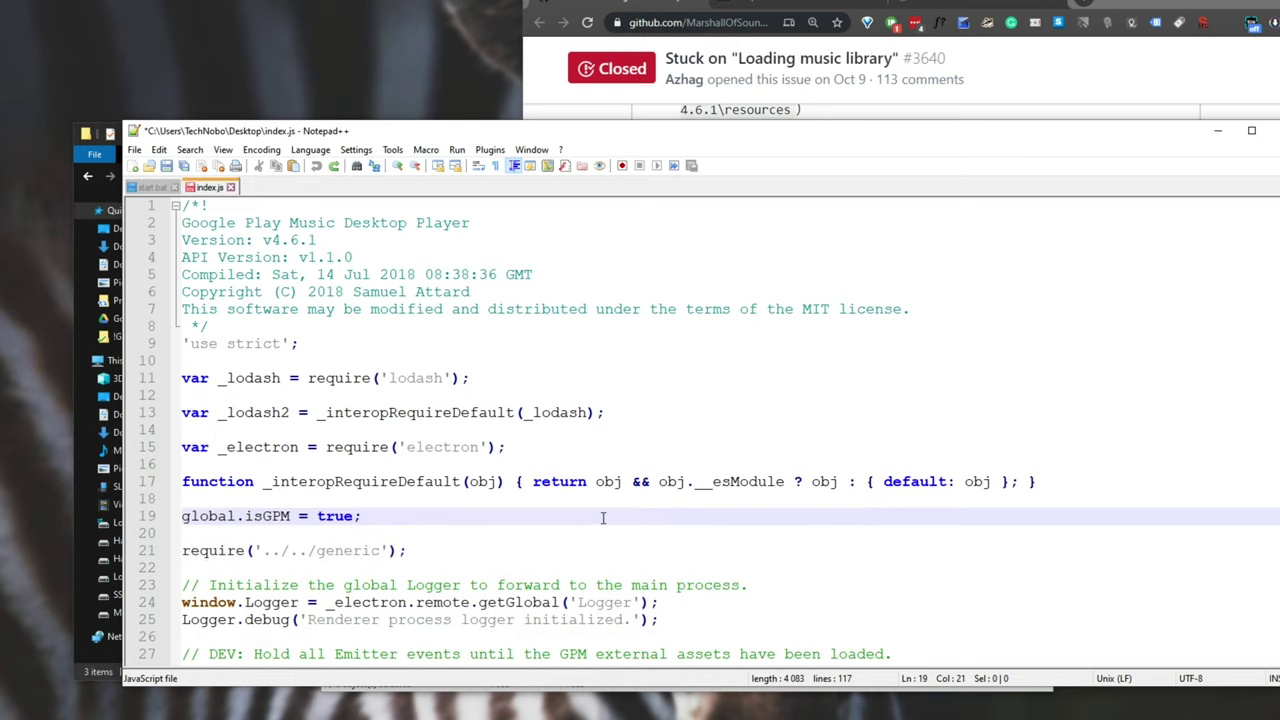
{"action": "key", "text": "ctrl+y"}
{"action": "key", "text": "ctrl+z"}
{"action": "key", "text": "ctrl+y"}
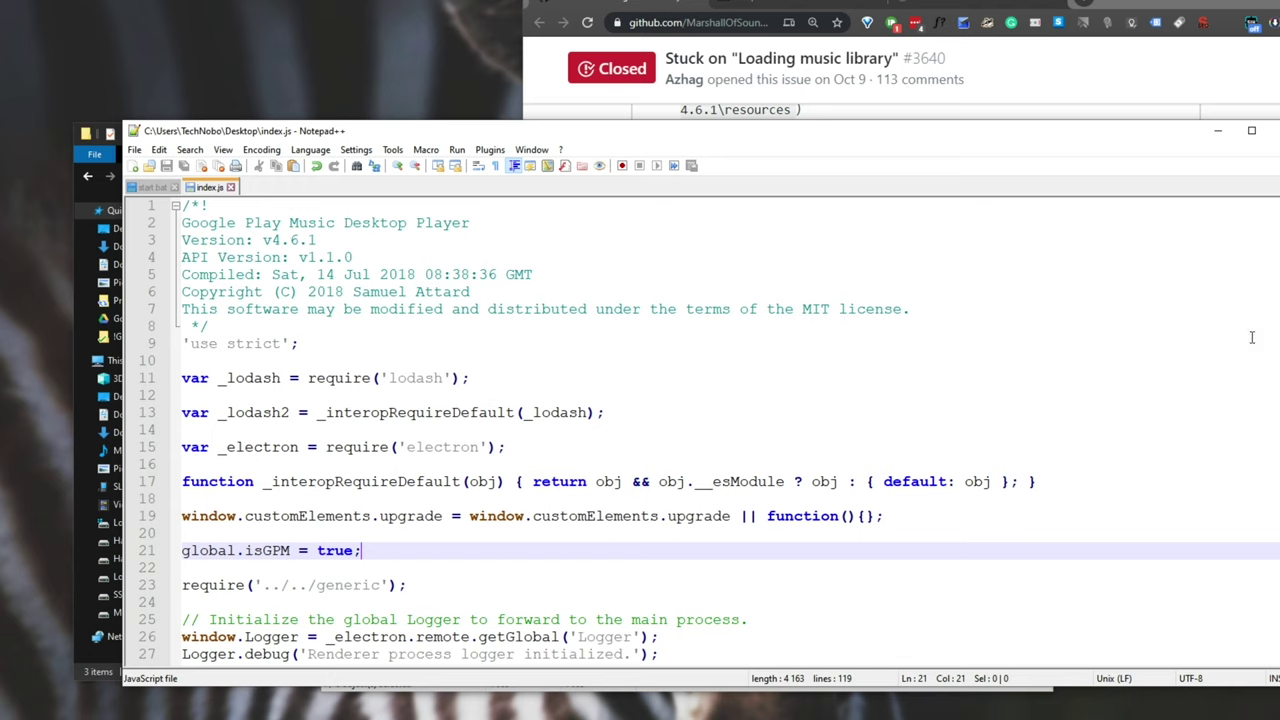
Step: Close Notepad++, copy the edited index.js from the desktop into the archive's GPMWebView folder, and close the archive
{"action": "left_click", "coordinate": [1275, 130]}
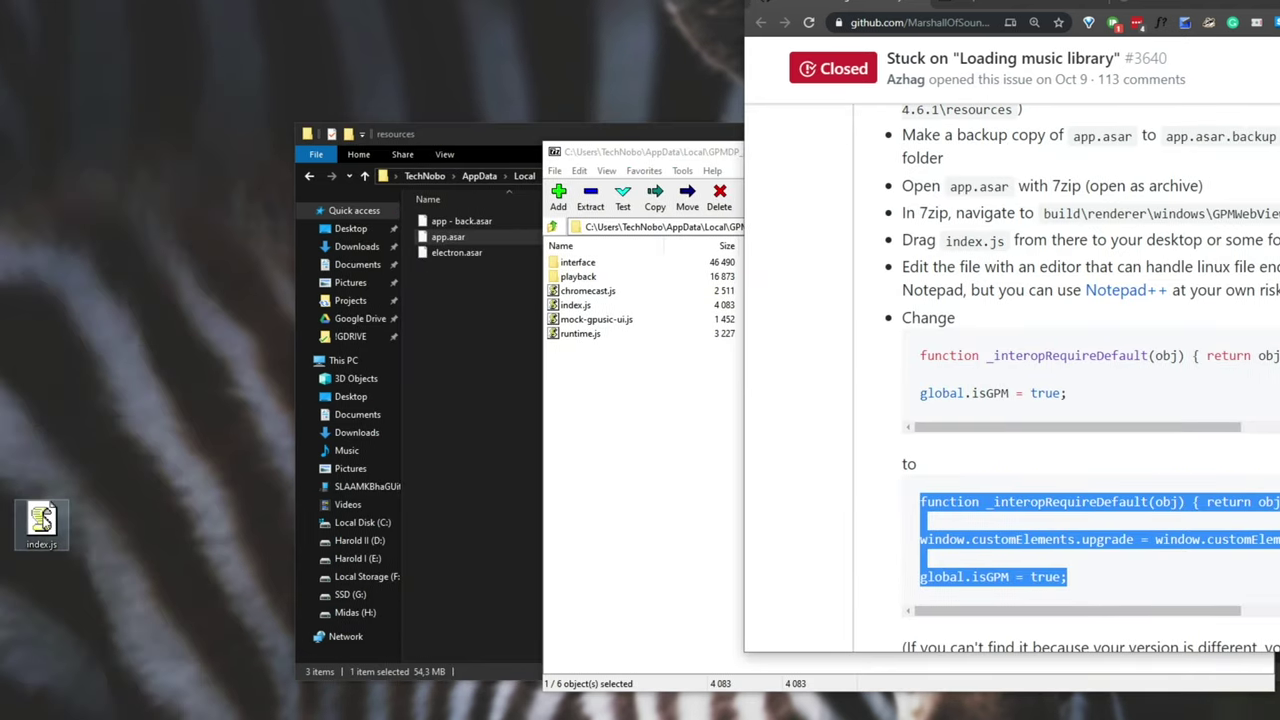
{"action": "left_click_drag", "start_coordinate": [43, 518], "coordinate": [614, 423]}
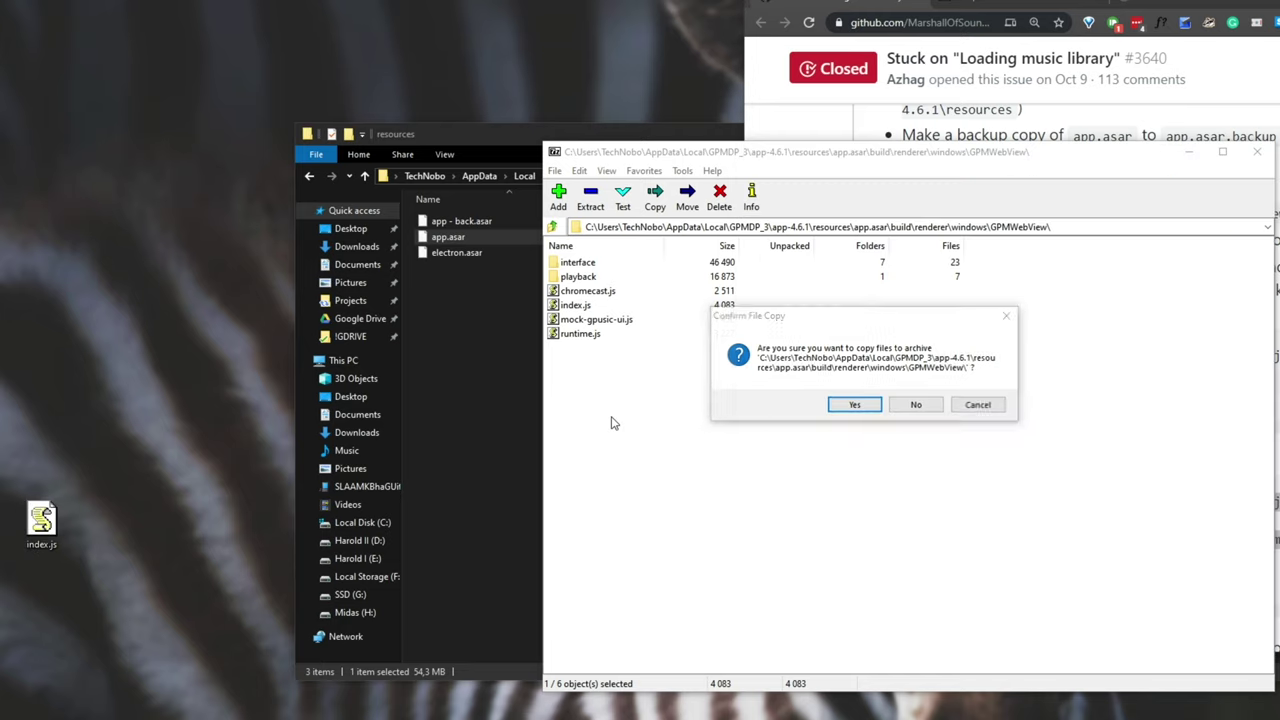
{"action": "left_click", "coordinate": [850, 407]}
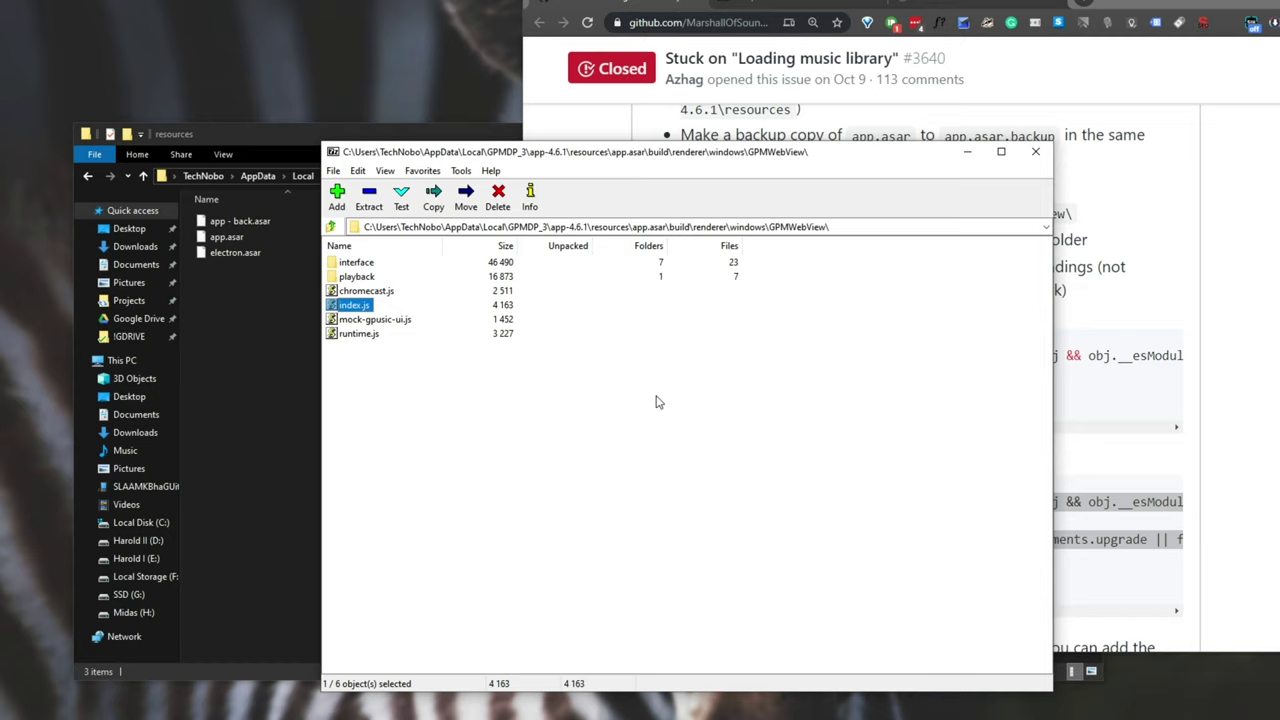
{"action": "left_click", "coordinate": [1035, 151]}
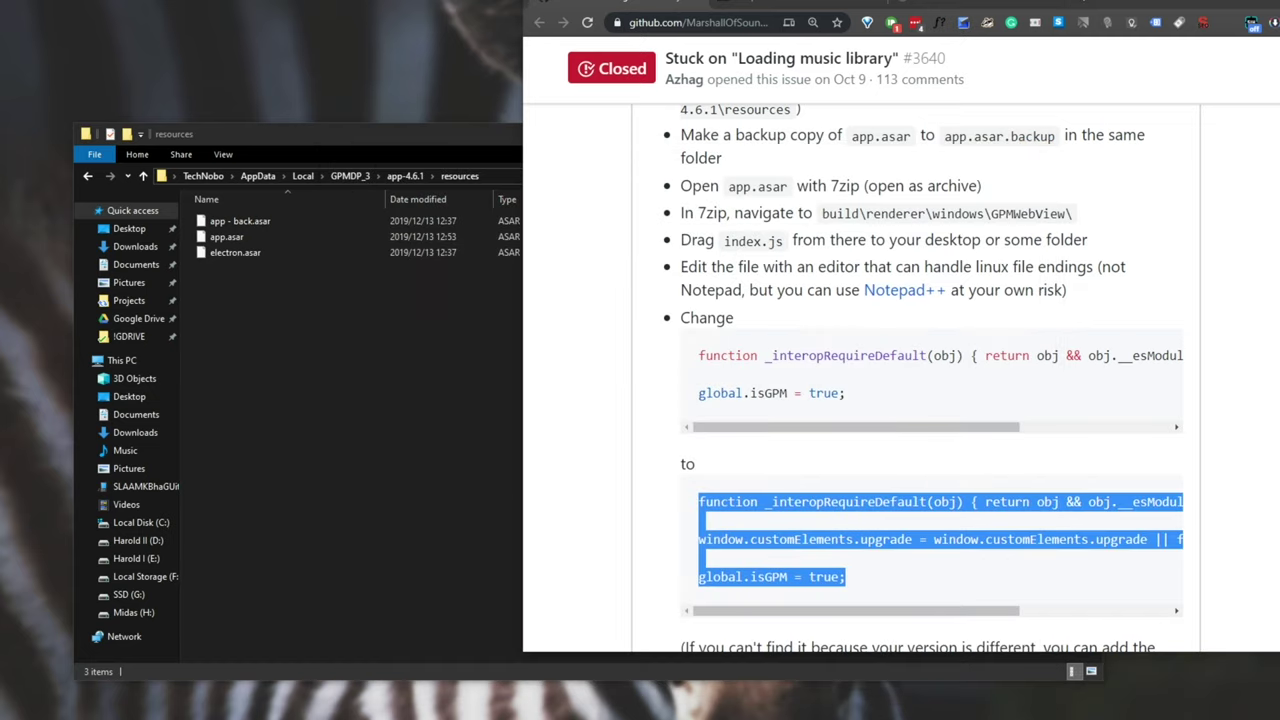
Step: Clear the browser out of the way and delete the leftover index.js from the desktop
{"action": "key", "text": "super+Down"}
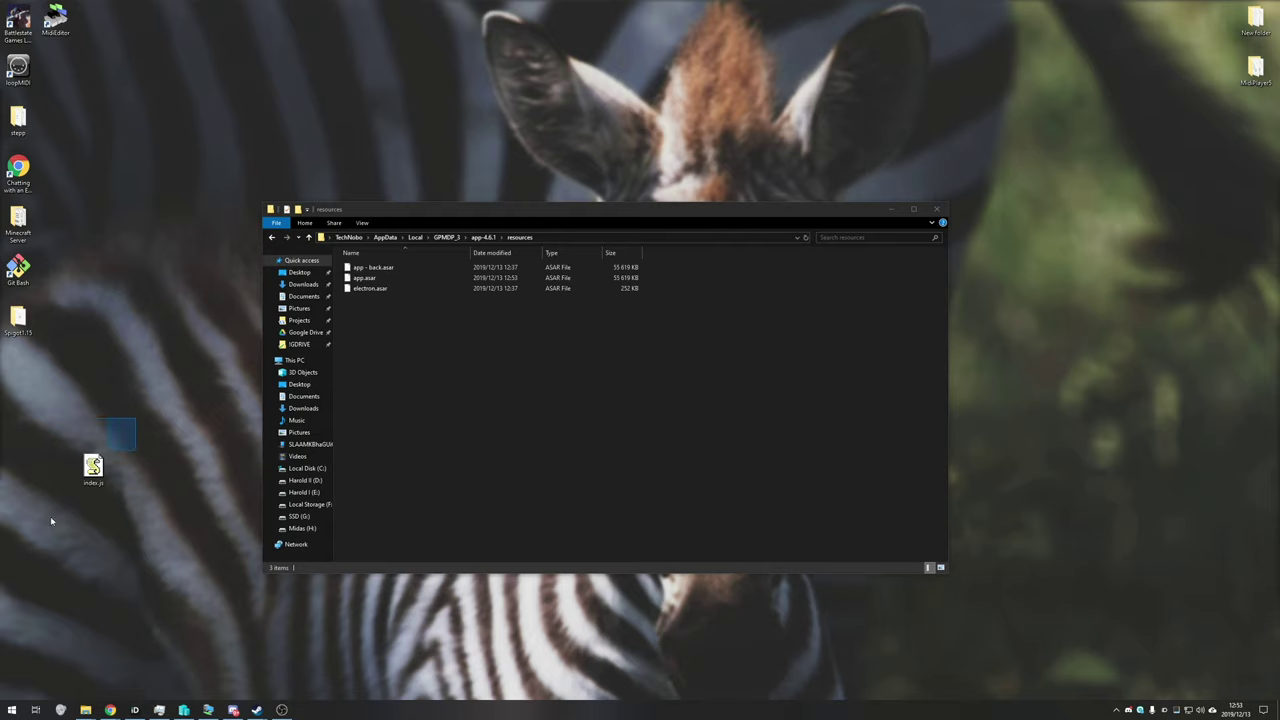
{"action": "left_click_drag", "start_coordinate": [1, 567], "coordinate": [114, 430]}
{"action": "key", "text": "Delete"}
{"action": "key", "text": "Return"}
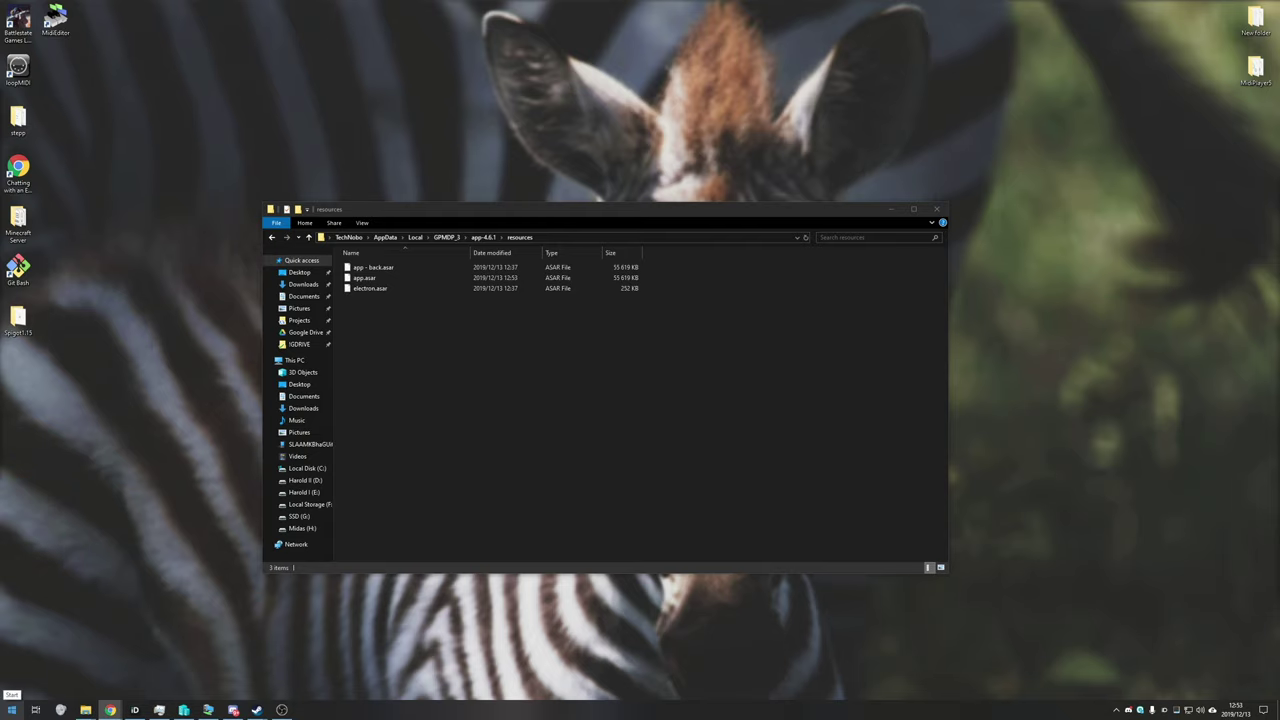
Step: Relaunch Google Play Music Desktop Player and look over its home page
{"action": "left_click_drag", "start_coordinate": [510, 214], "coordinate": [770, 212]}
{"action": "double_click", "coordinate": [393, 330]}
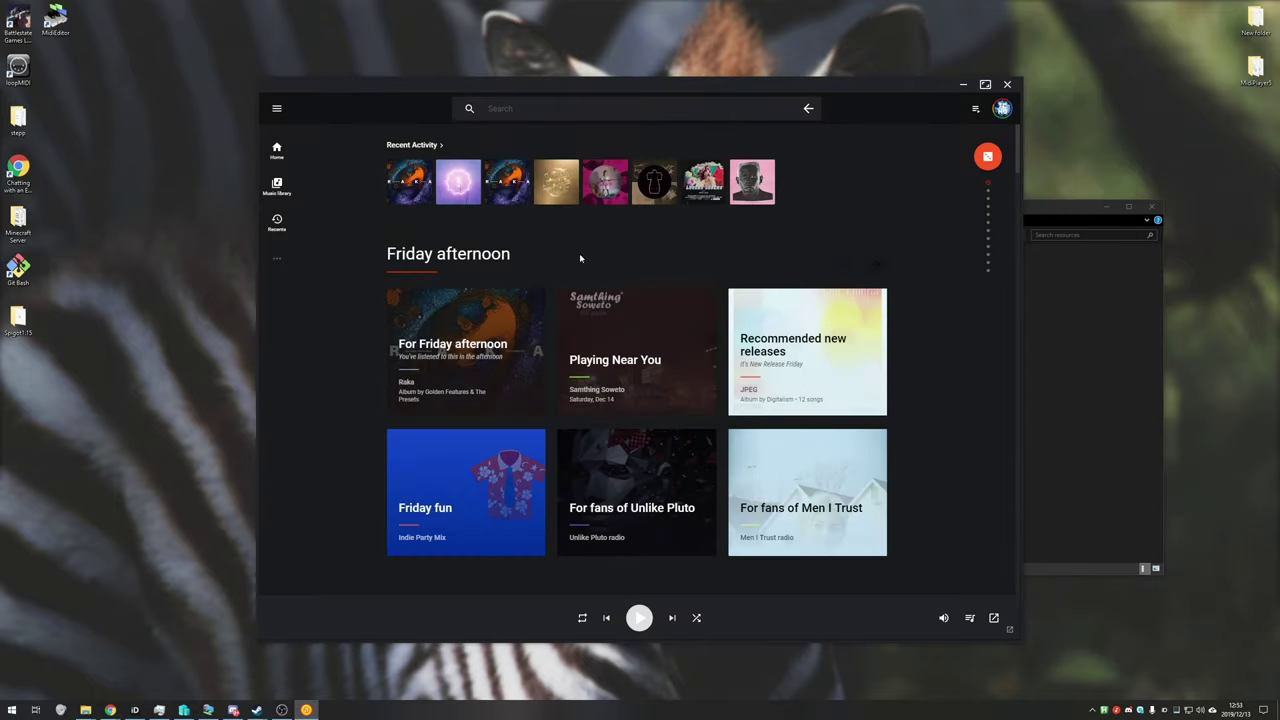
{"action": "scroll", "coordinate": [810, 356], "scroll_direction": "down", "scroll_amount": 2}
{"action": "scroll", "coordinate": [600, 280], "scroll_direction": "up", "scroll_amount": 2}
Step: Play the first album in Recent Activity, Raka, and open the playback queue
{"action": "left_click", "coordinate": [420, 196]}
{"action": "left_click", "coordinate": [969, 618]}
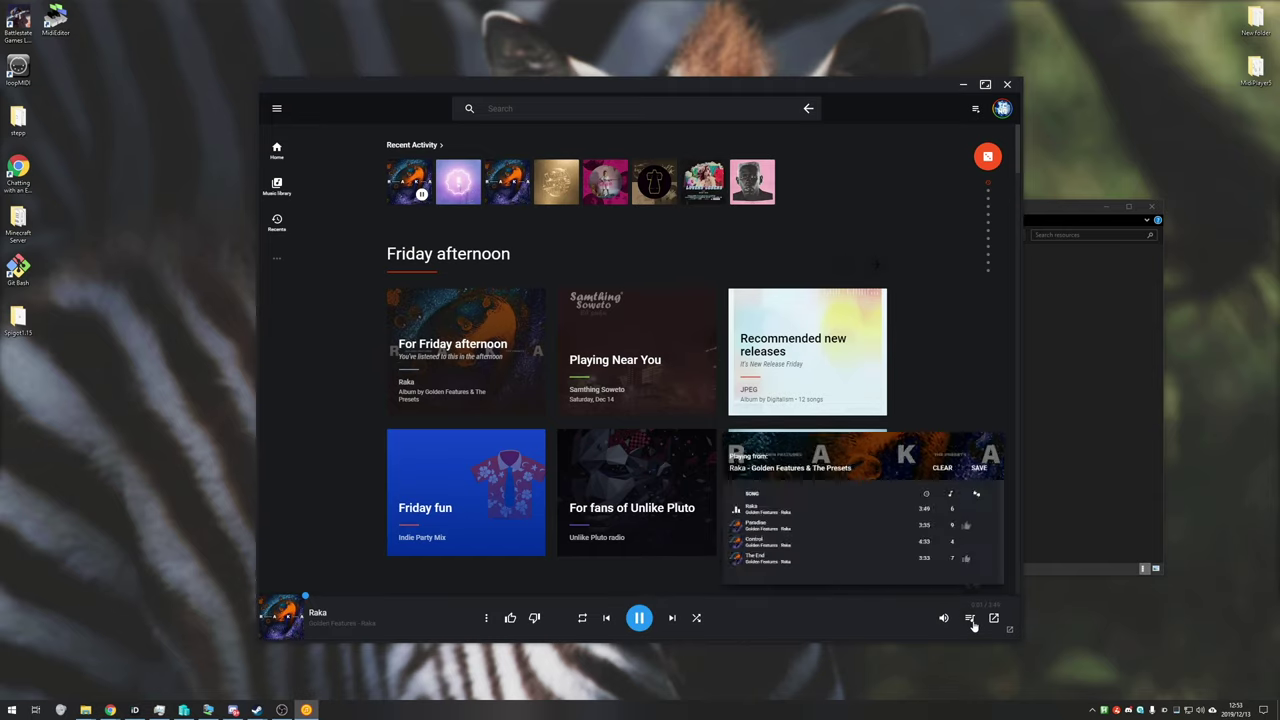